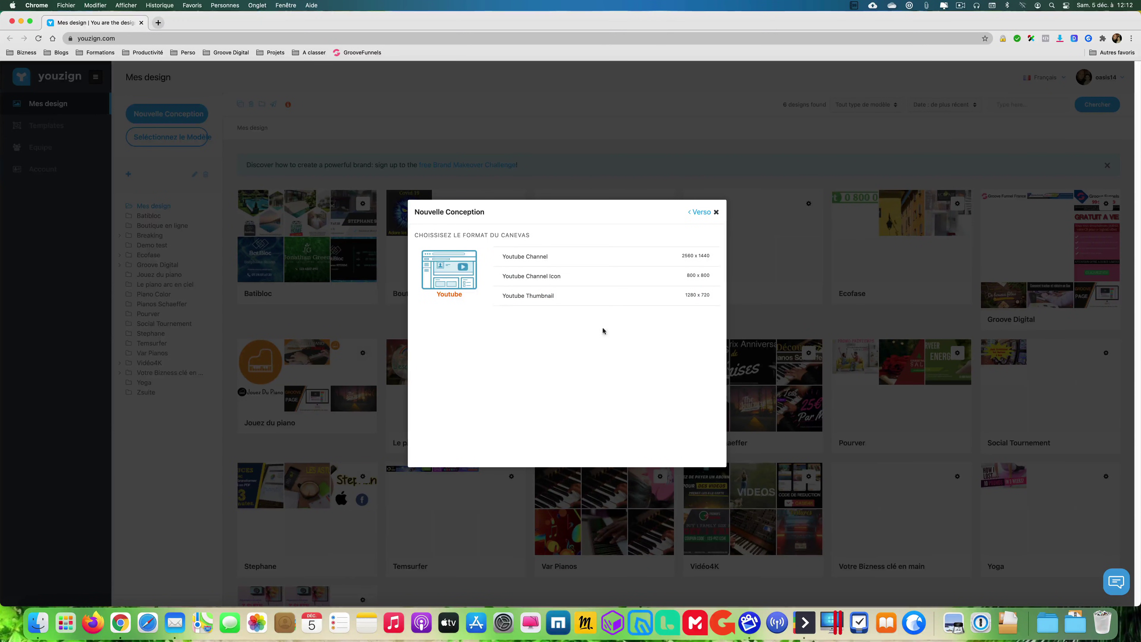
# - Create a new Youtube Thumbnail design, 1280 x 720, on a blank canvas without loading the unsaved work from the last session
pyautogui.click(518, 297)
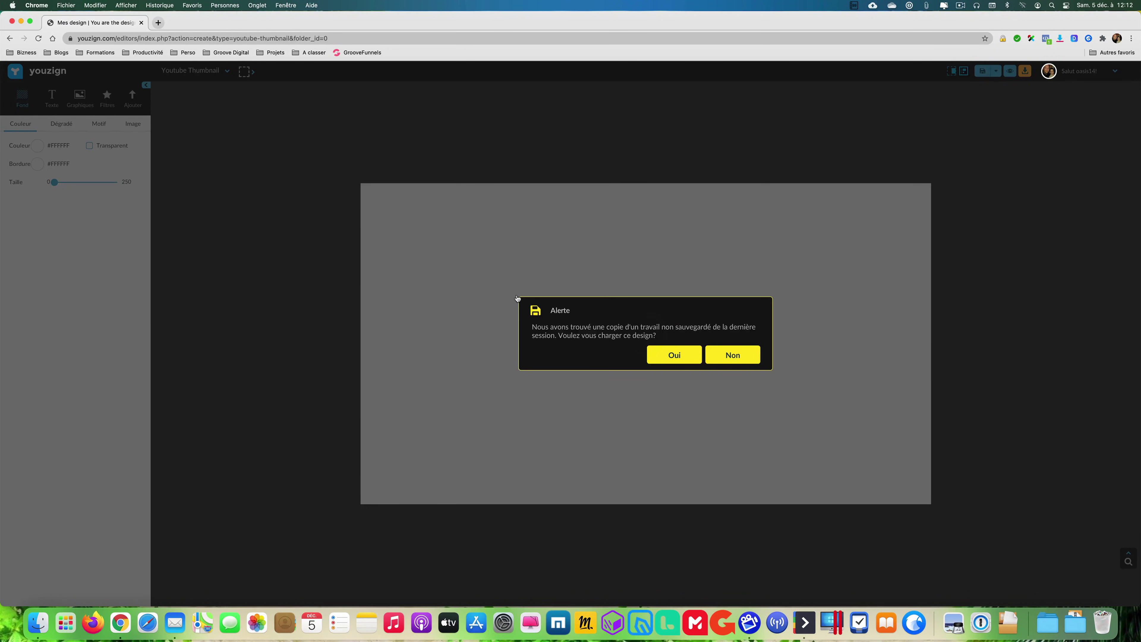
pyautogui.click(739, 359)
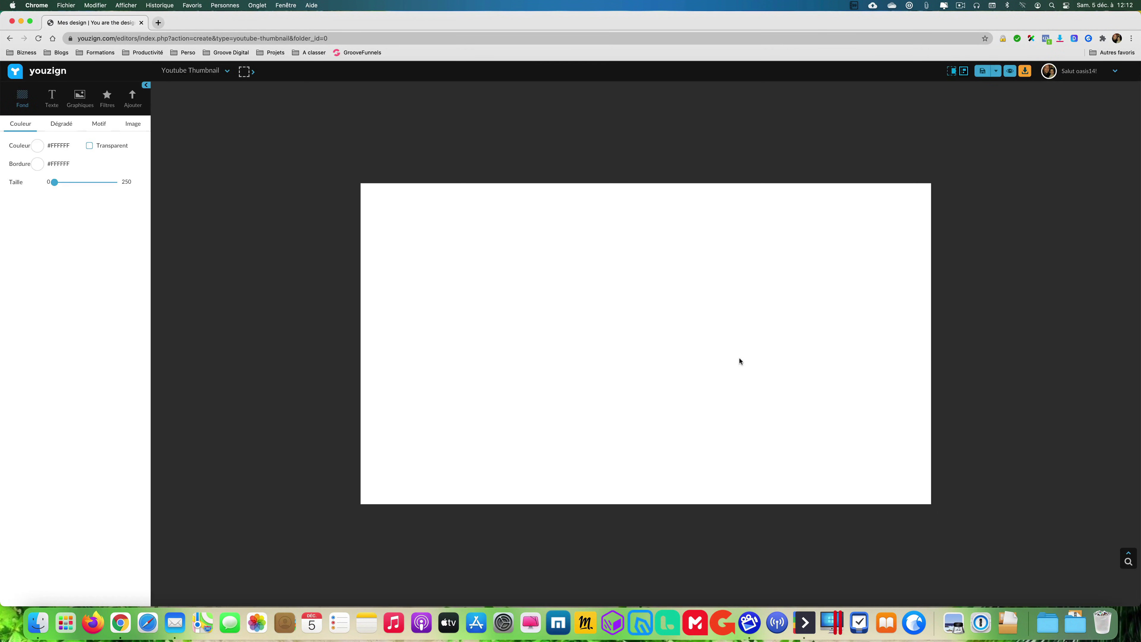
# - Show the canvas width and height, and preview the blank thumbnail in the YouTube page mock-up before returning to the editor
pyautogui.click(252, 72)
pyautogui.click(1010, 73)
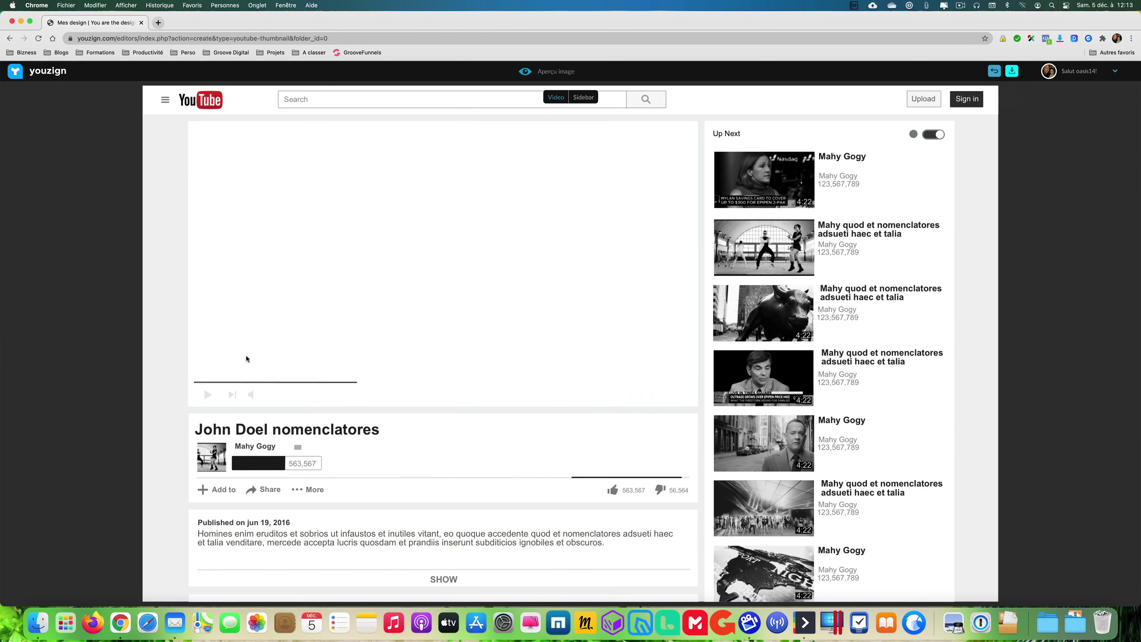
pyautogui.click(995, 71)
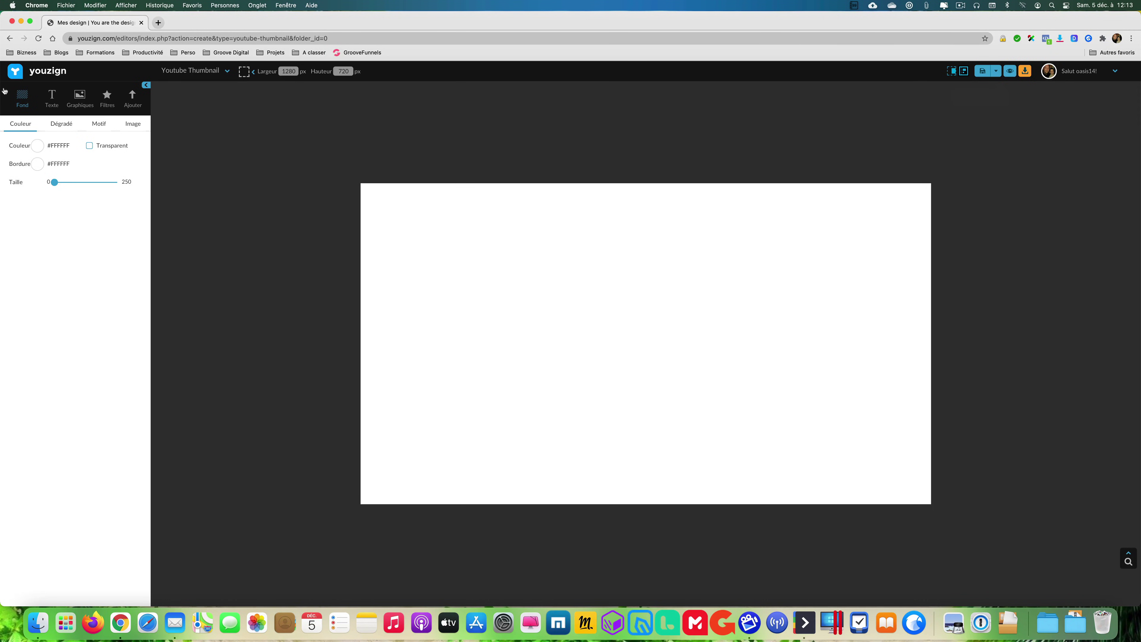
# - Search Pixabay for "yoga" and insert the photo of the woman sitting cross-legged with joined hands in a brick-walled room
pyautogui.click(75, 98)
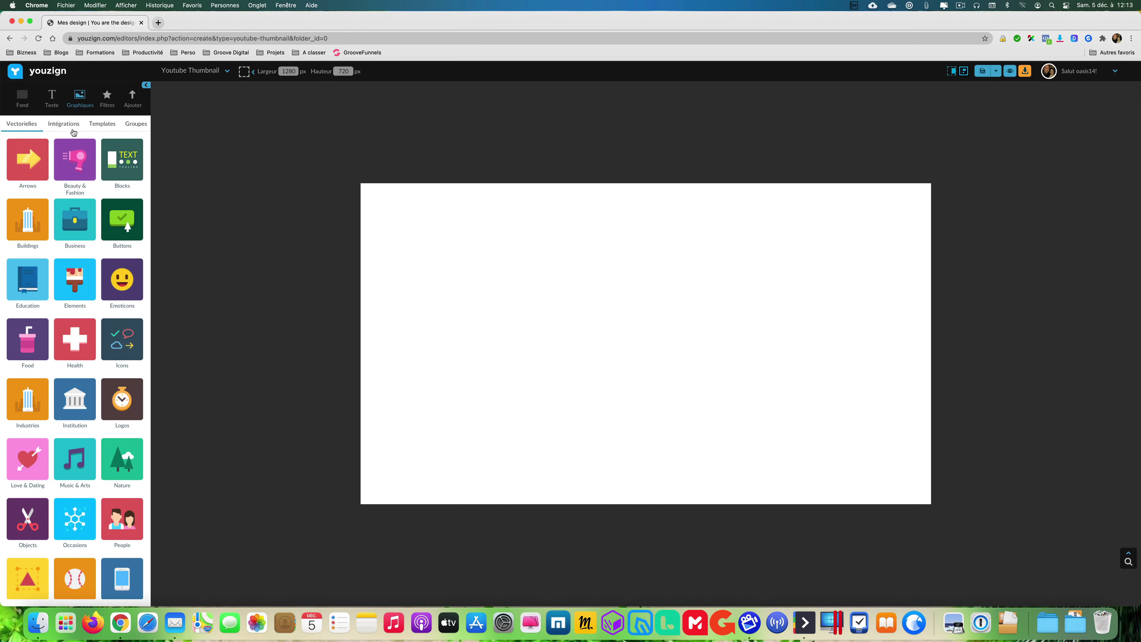
pyautogui.click(57, 126)
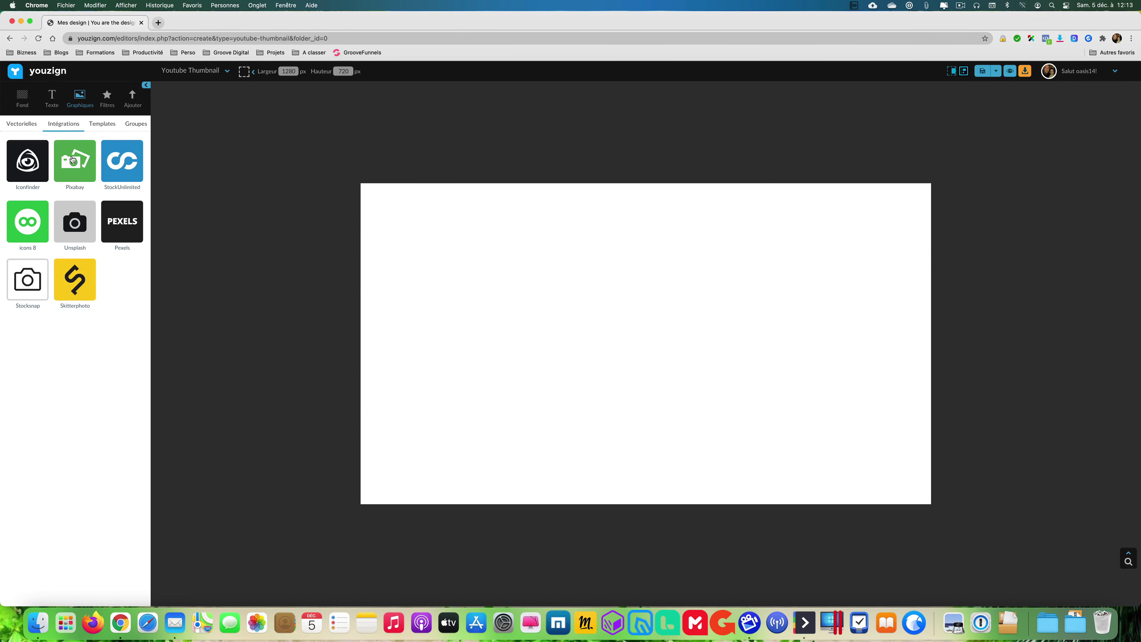
pyautogui.click(77, 174)
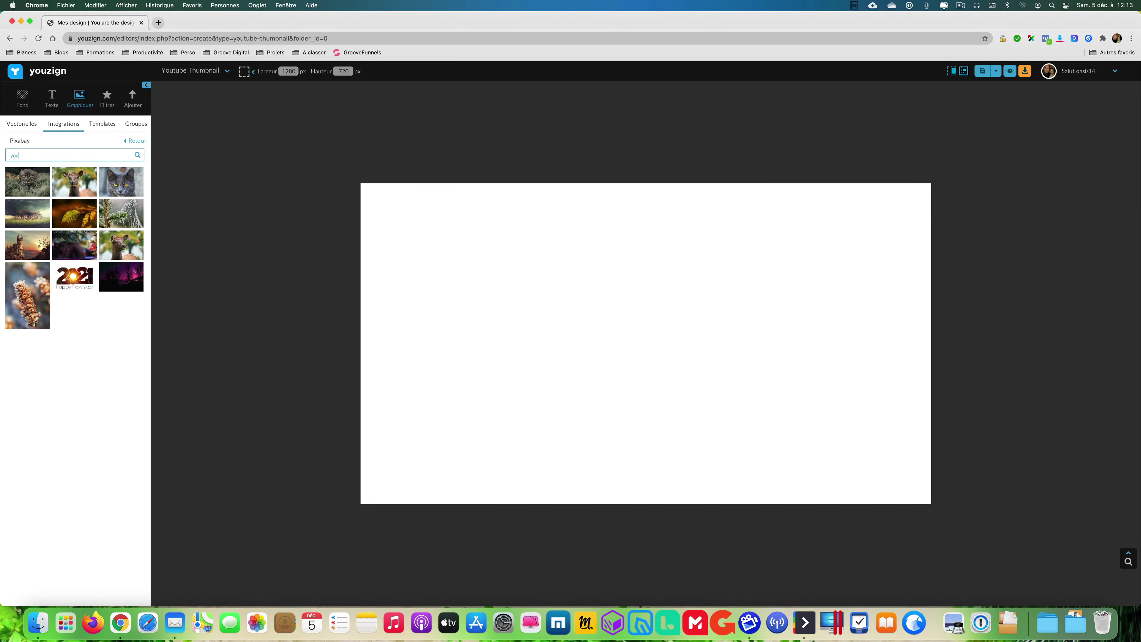
pyautogui.write('ga')
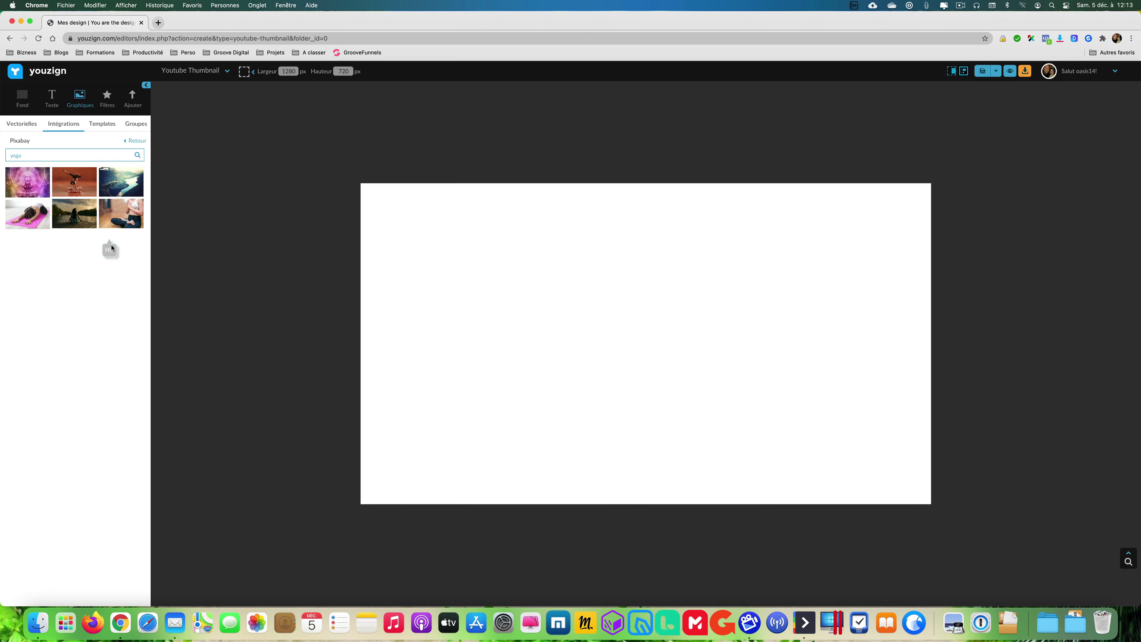
pyautogui.click(127, 206)
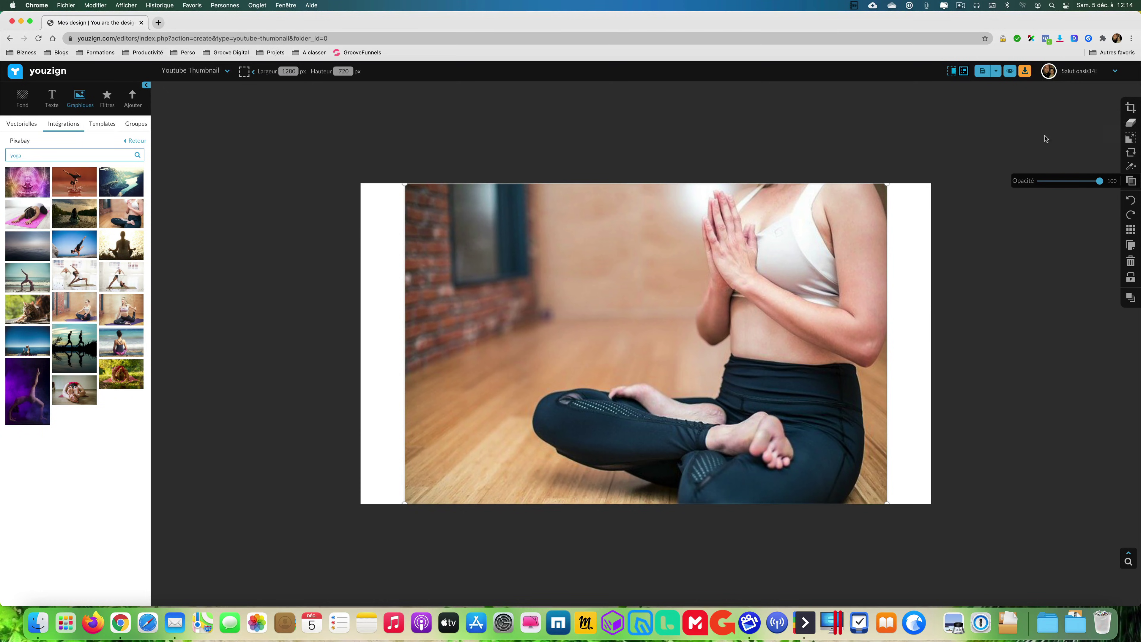
# - Fit the yoga photo to the full width of the canvas so it covers the white side strips
pyautogui.click(919, 230)
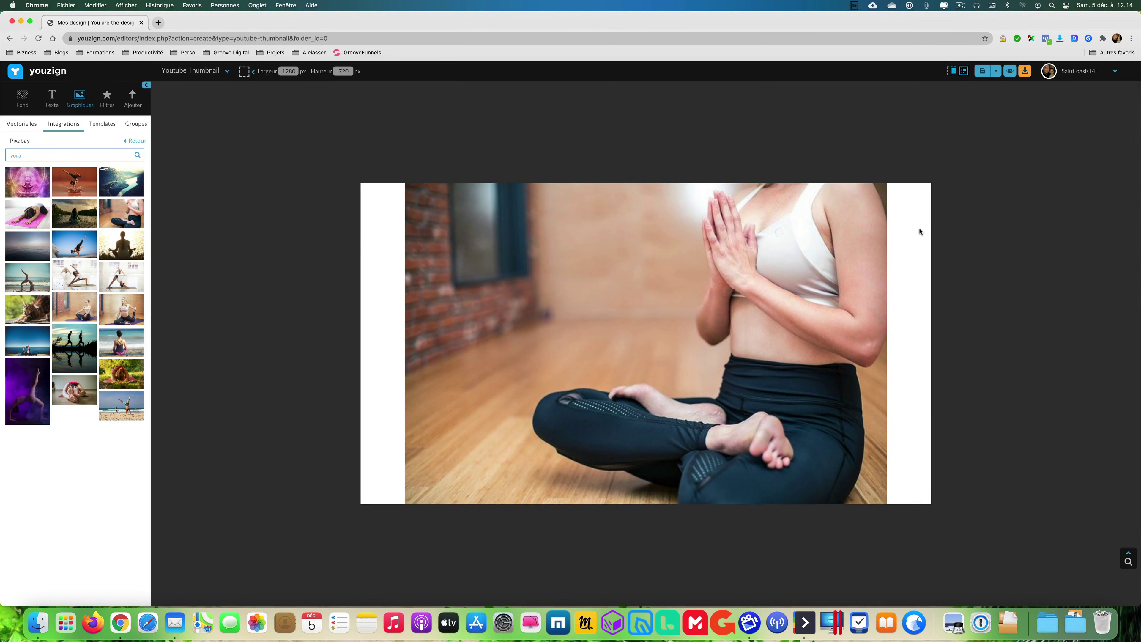
pyautogui.click(773, 239)
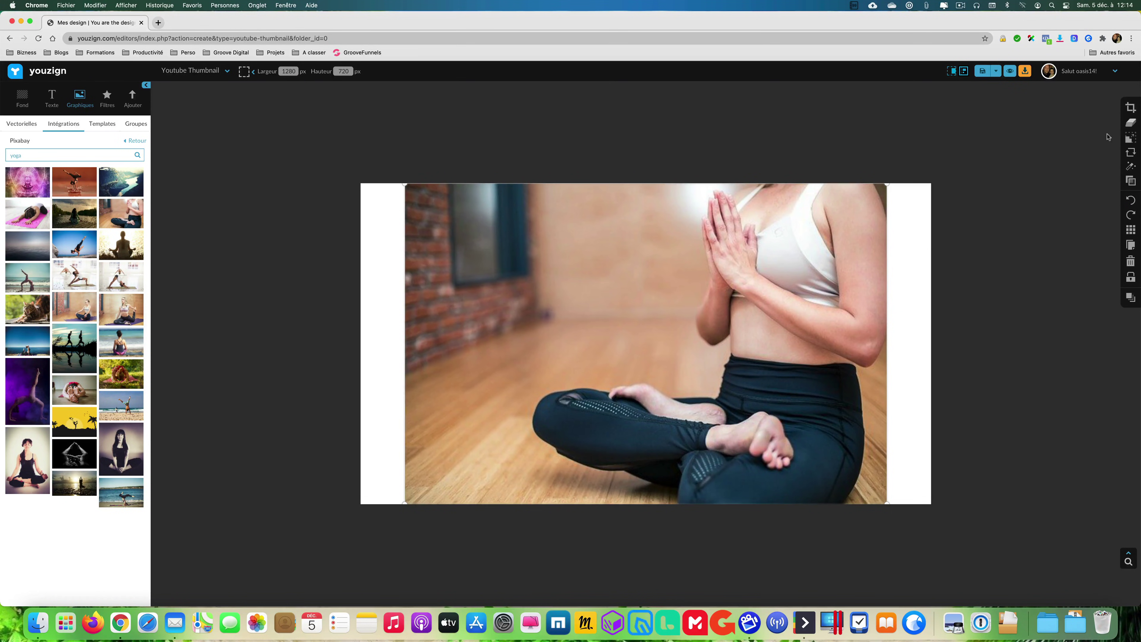
pyautogui.click(1130, 143)
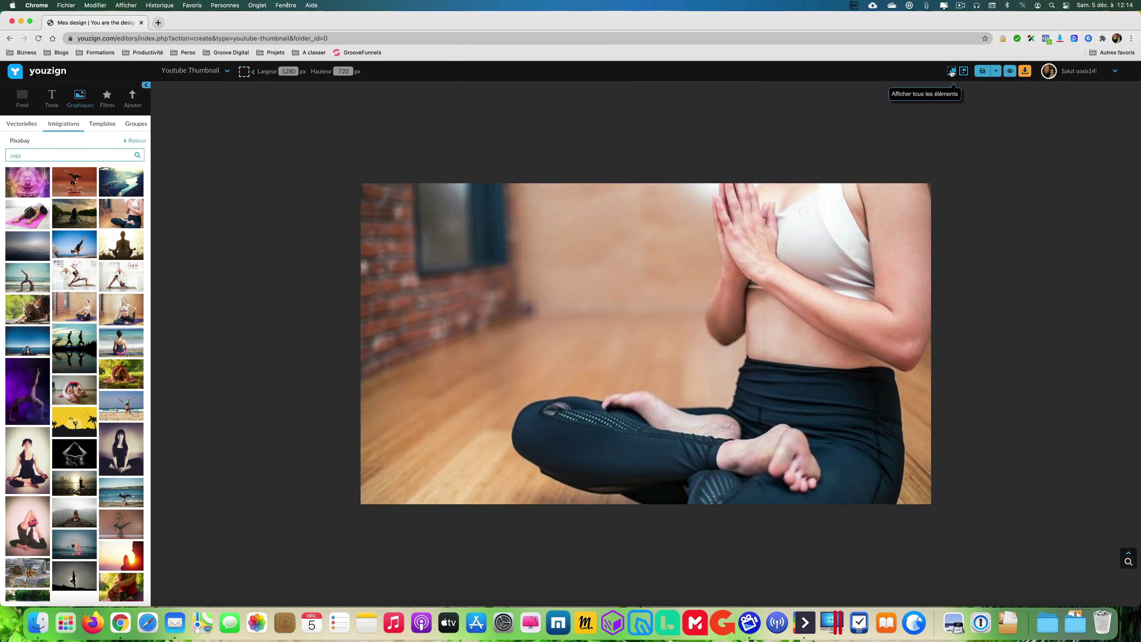
# - Try resizing and repositioning the yoga photo with its off-canvas parts shown, and refit it to the canvas
pyautogui.click(951, 71)
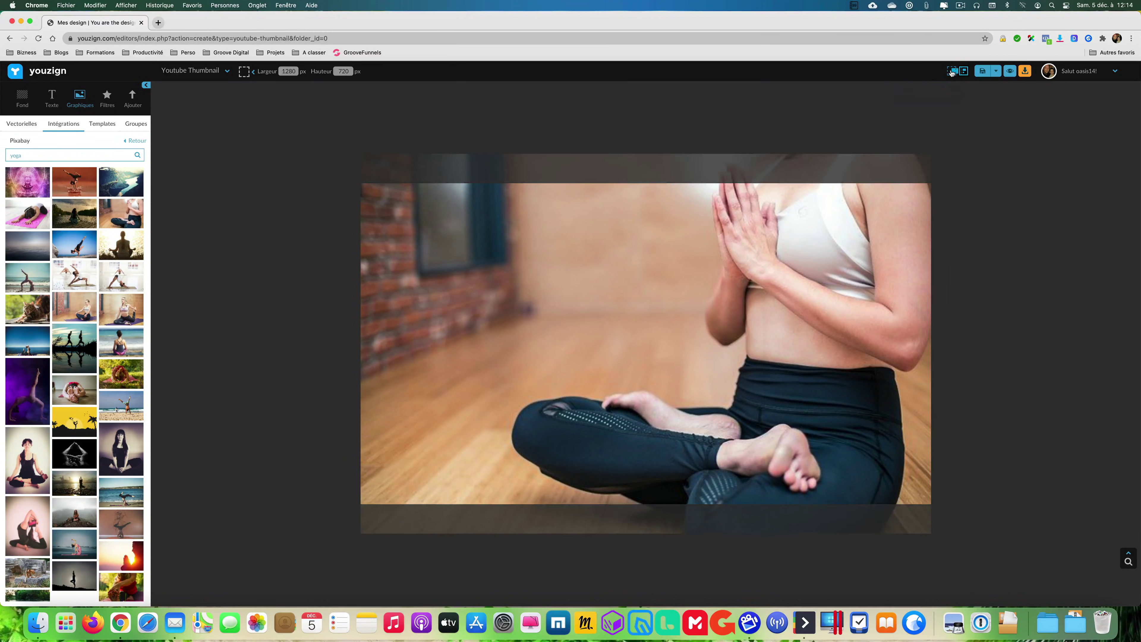
pyautogui.click(368, 161)
pyautogui.moveTo(361, 153); pyautogui.dragTo(283, 140)
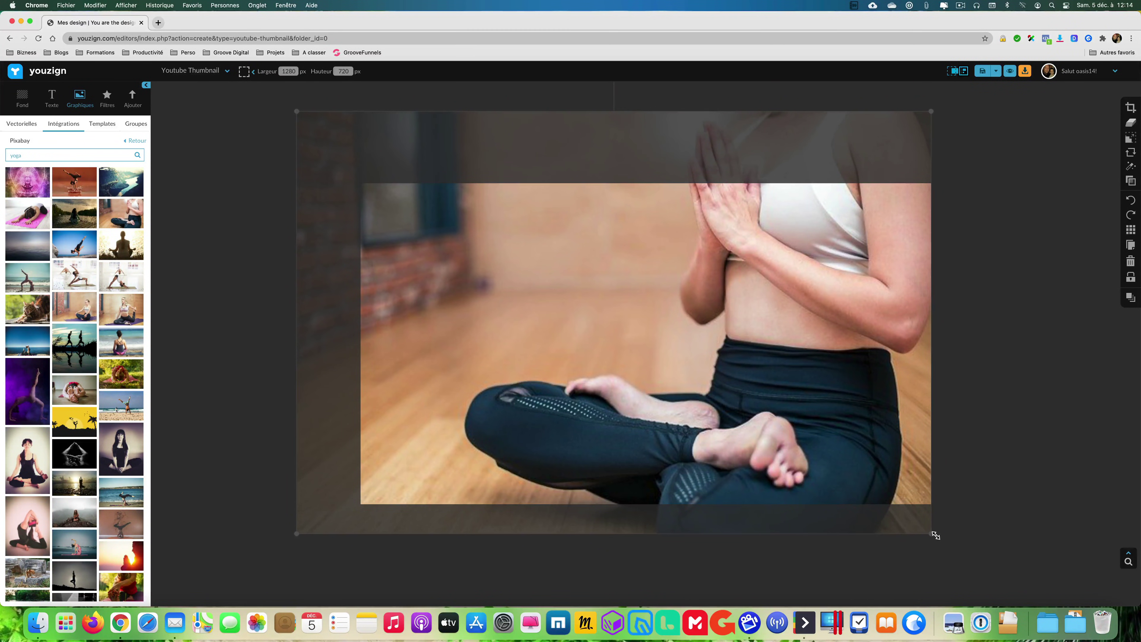
pyautogui.moveTo(932, 535); pyautogui.dragTo(977, 558)
pyautogui.moveTo(825, 361)
pyautogui.mouseDown()
pyautogui.moveTo(815, 426)
pyautogui.moveTo(808, 286)
pyautogui.moveTo(817, 343)
pyautogui.mouseUp()
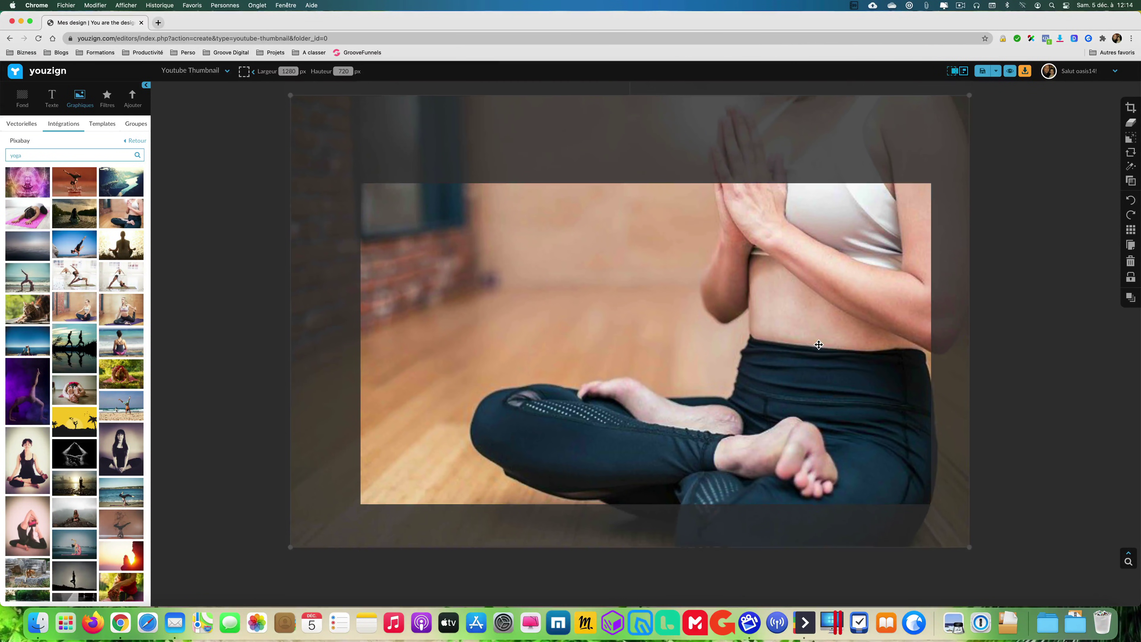
pyautogui.moveTo(974, 552); pyautogui.dragTo(931, 522)
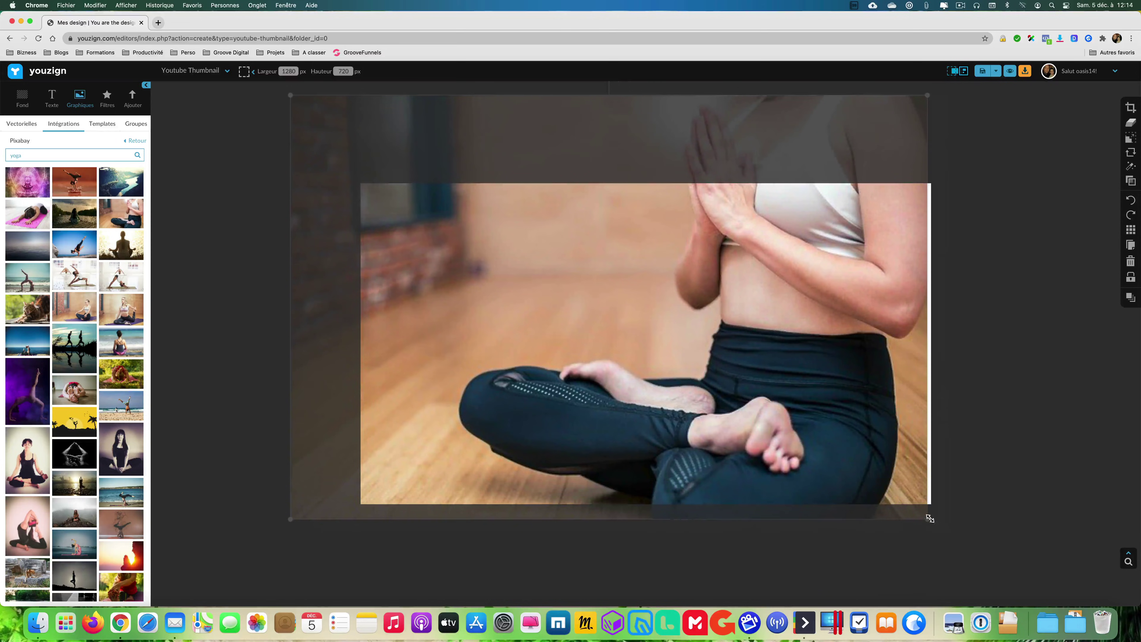
pyautogui.moveTo(841, 455); pyautogui.dragTo(877, 454)
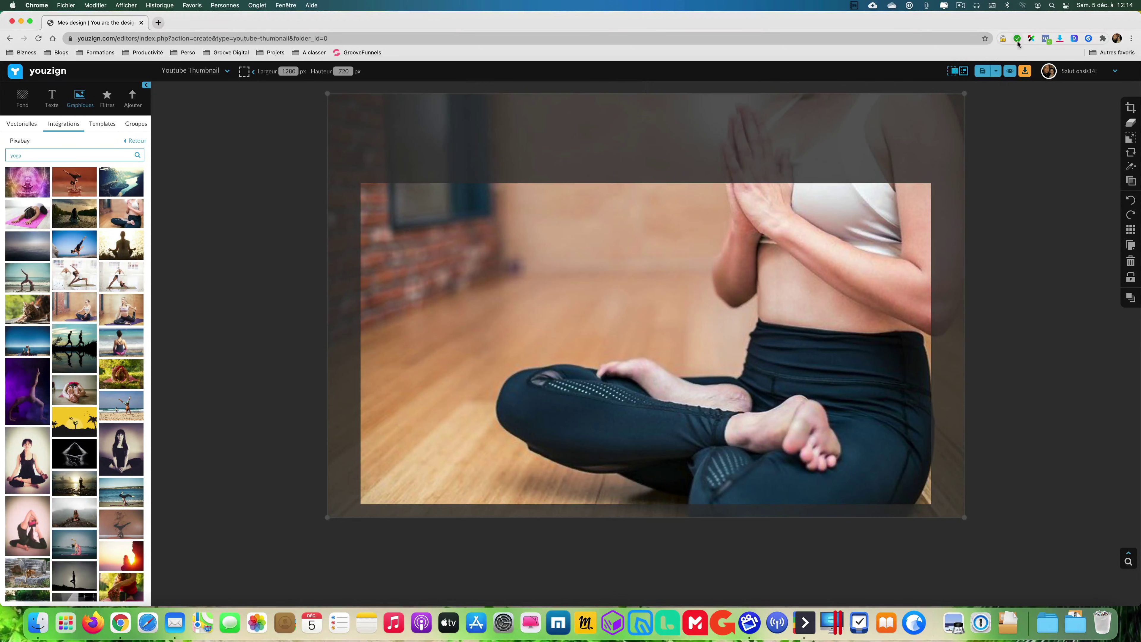
pyautogui.click(1130, 140)
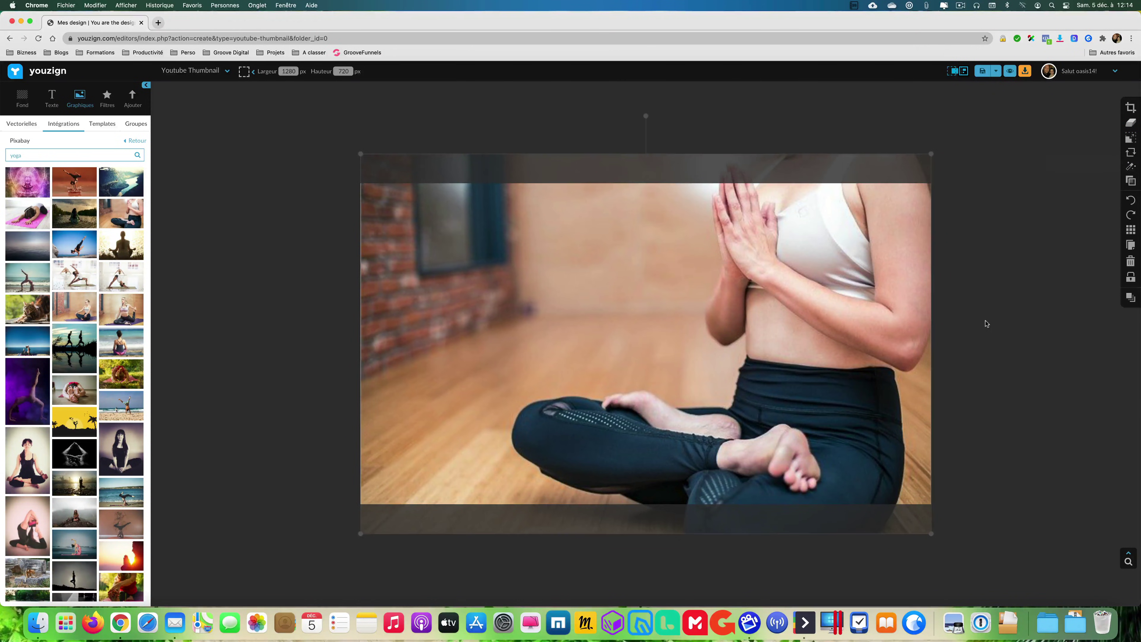
pyautogui.click(951, 72)
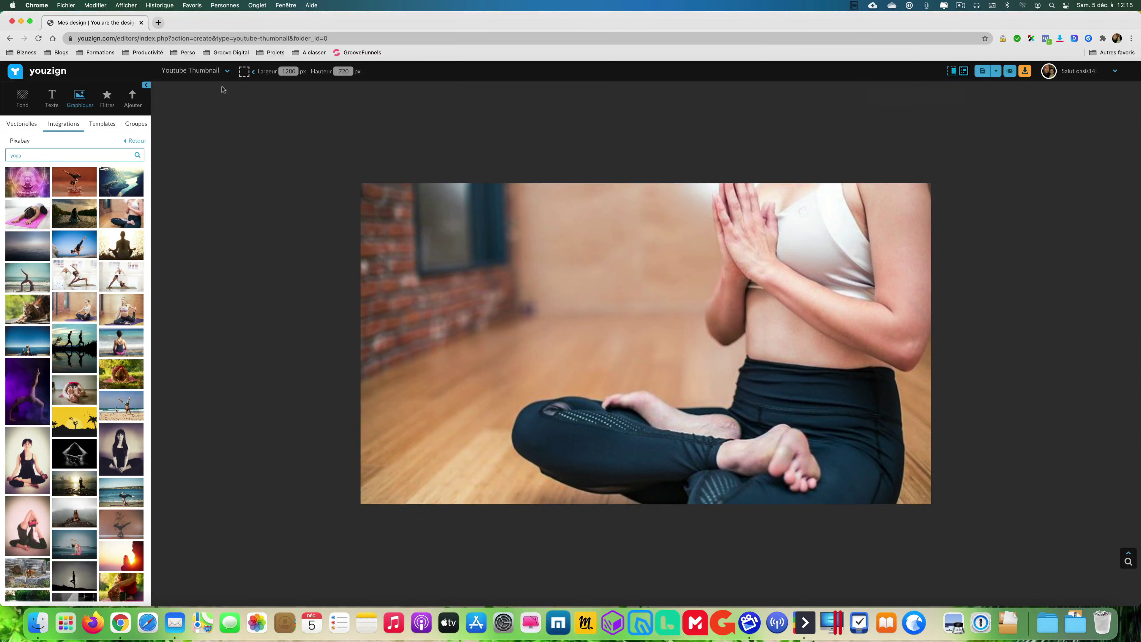
# - Add a title reading "YOGA" and place it over the window in the photo's upper-left corner
pyautogui.click(53, 96)
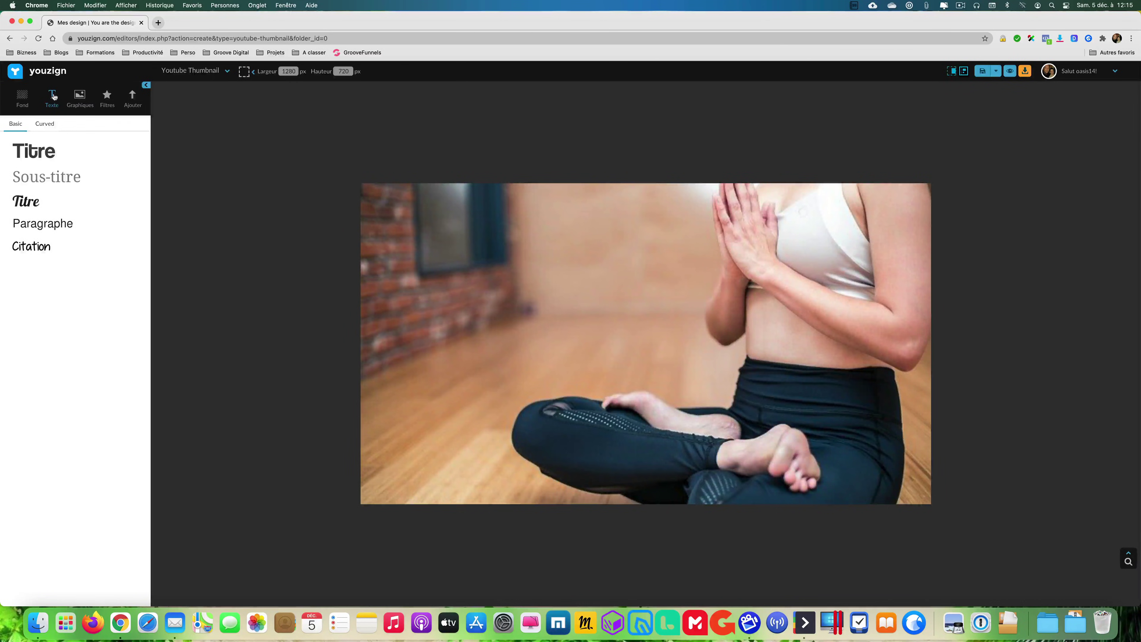
pyautogui.click(68, 146)
pyautogui.moveTo(540, 328); pyautogui.dragTo(524, 230)
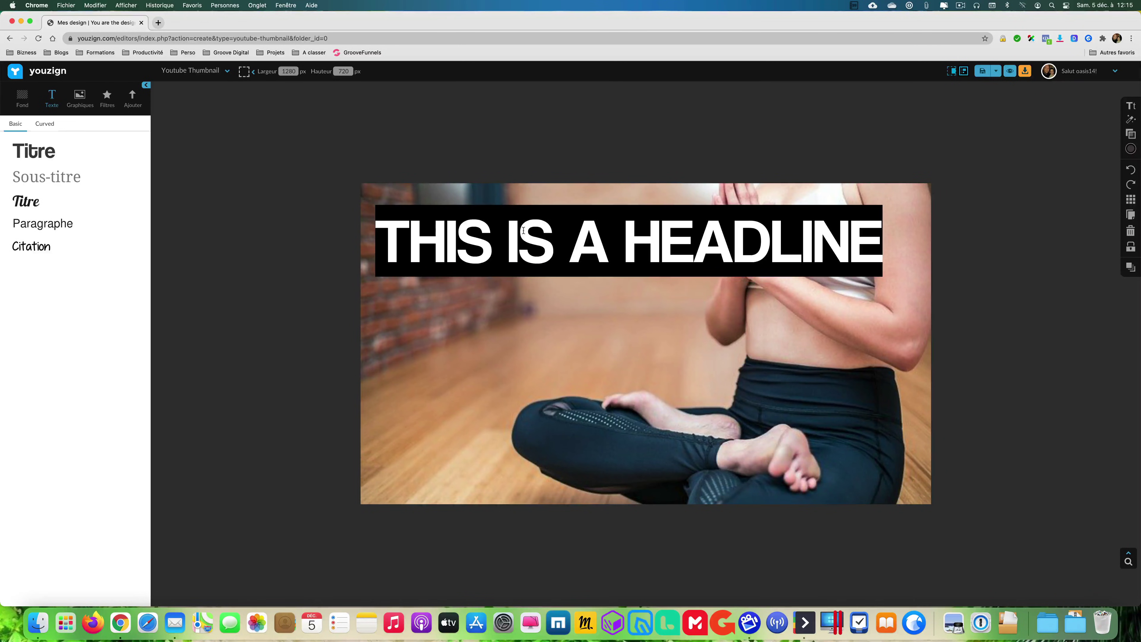
pyautogui.write('YOGA')
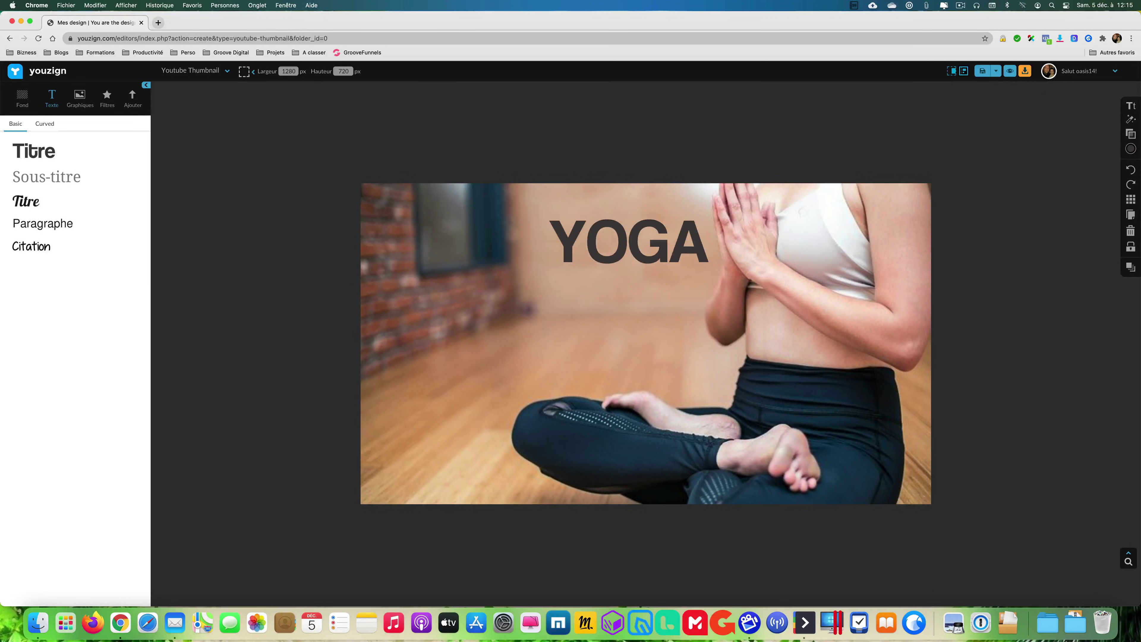
pyautogui.click(650, 119)
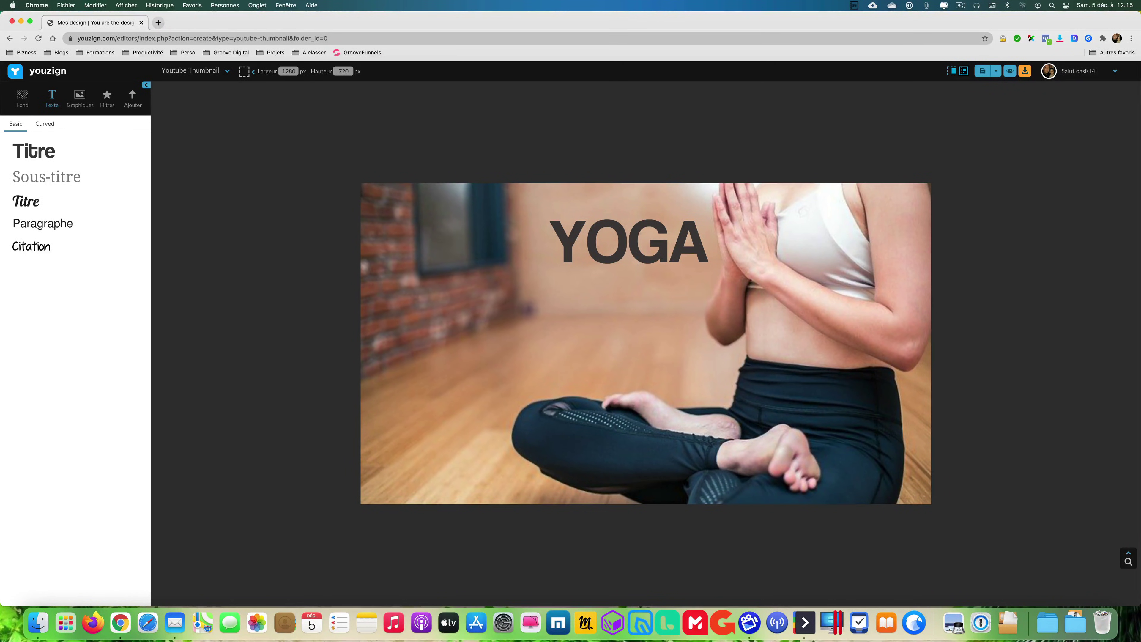
pyautogui.click(637, 236)
pyautogui.moveTo(637, 236); pyautogui.dragTo(476, 228)
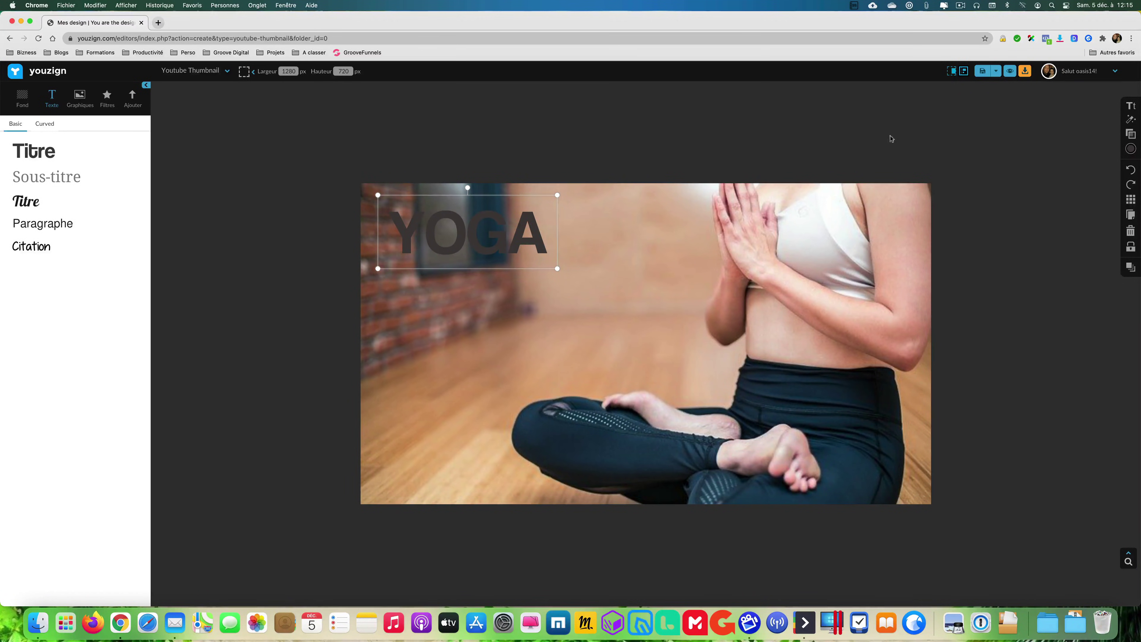
# - Try the Droid Serif and Acid Label fonts on the YOGA title
pyautogui.moveTo(1130, 107)
pyautogui.click(1061, 108)
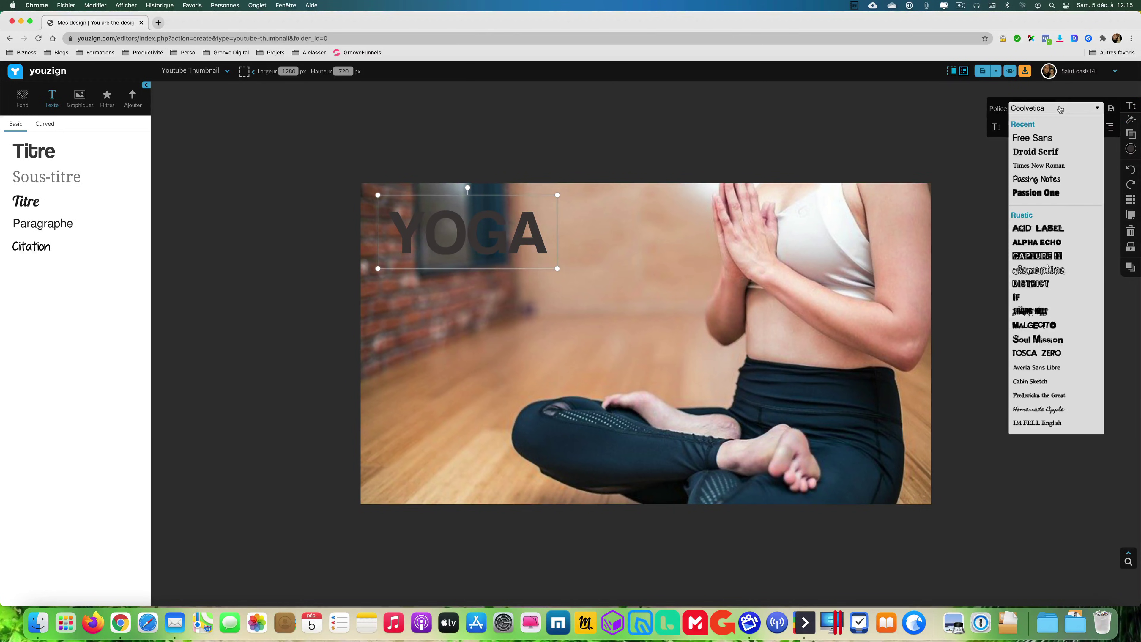
pyautogui.click(1036, 152)
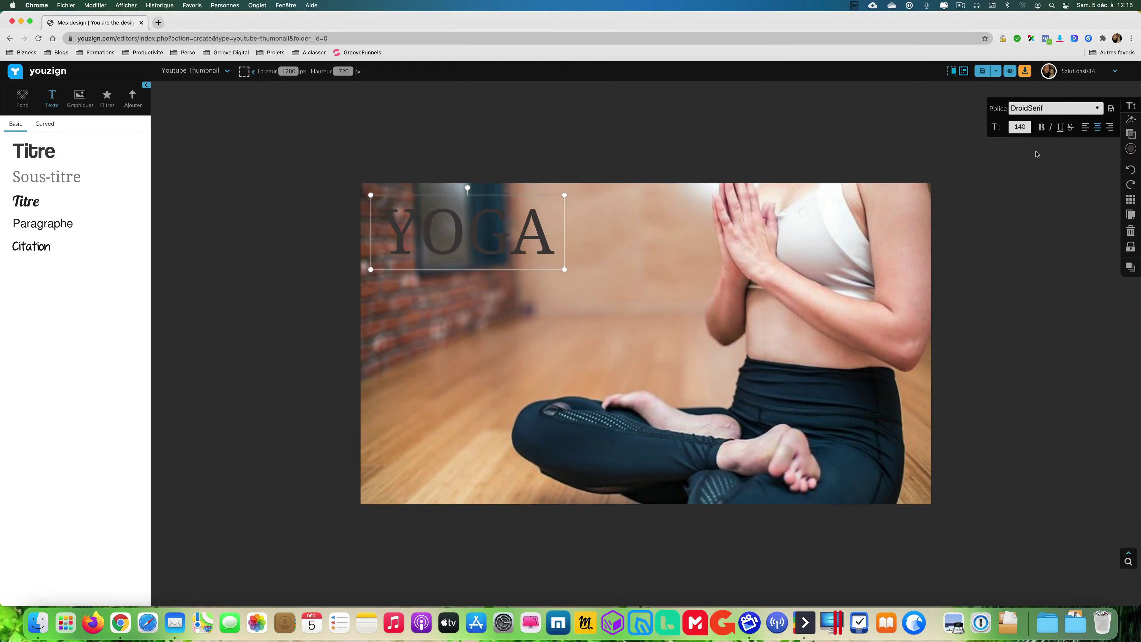
pyautogui.click(1041, 111)
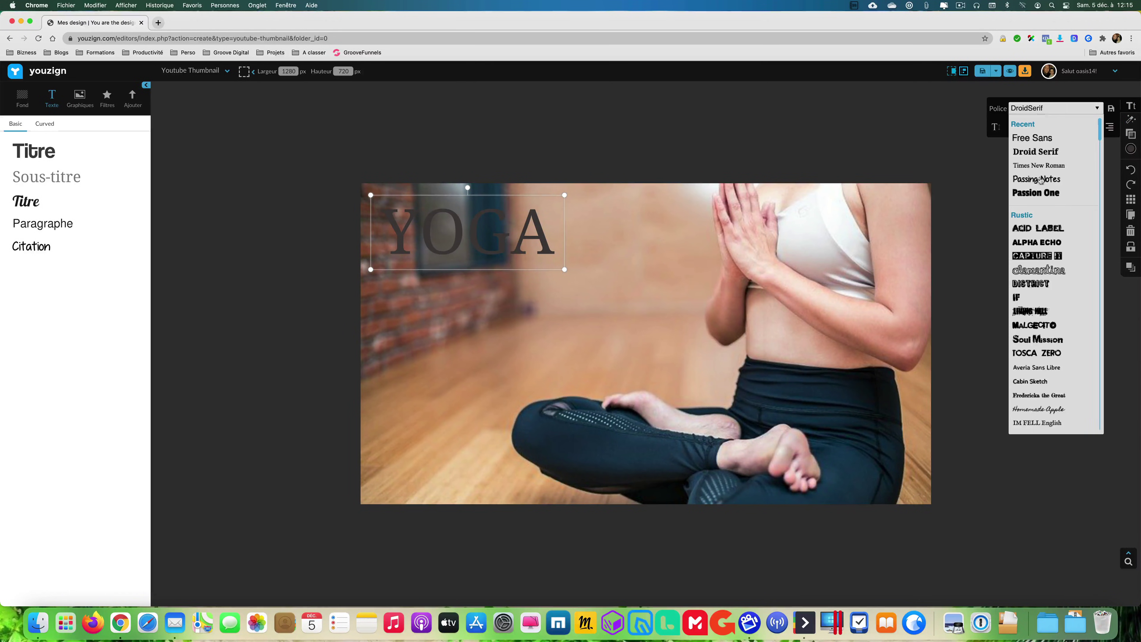
pyautogui.click(1034, 229)
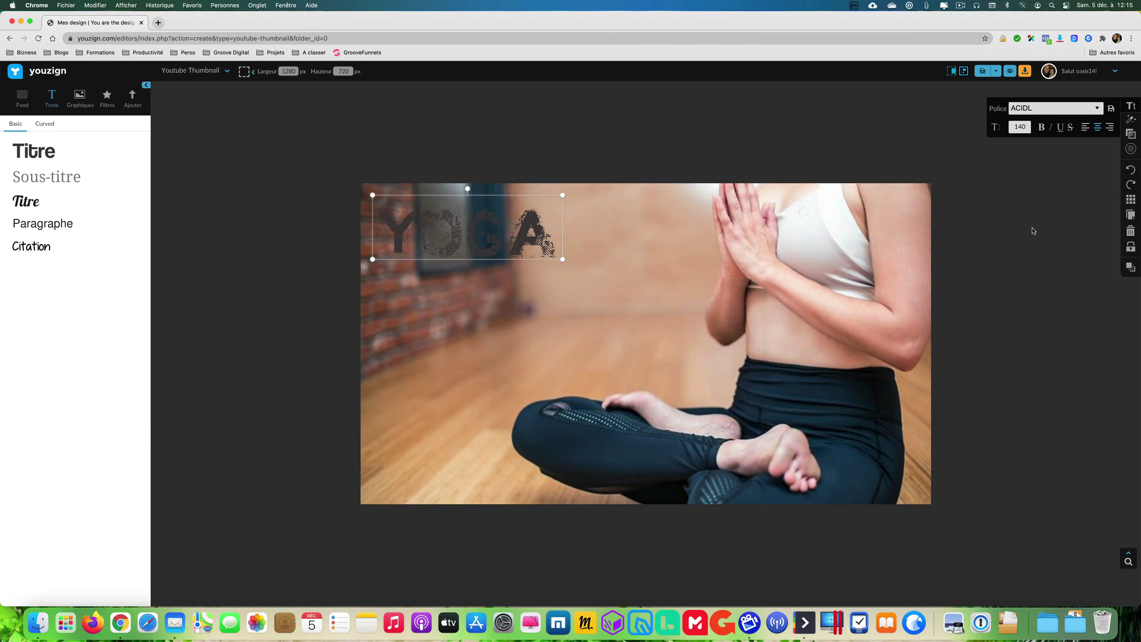
# - Set the YOGA title's font to Passion One and its colour to bright yellow
pyautogui.click(1048, 112)
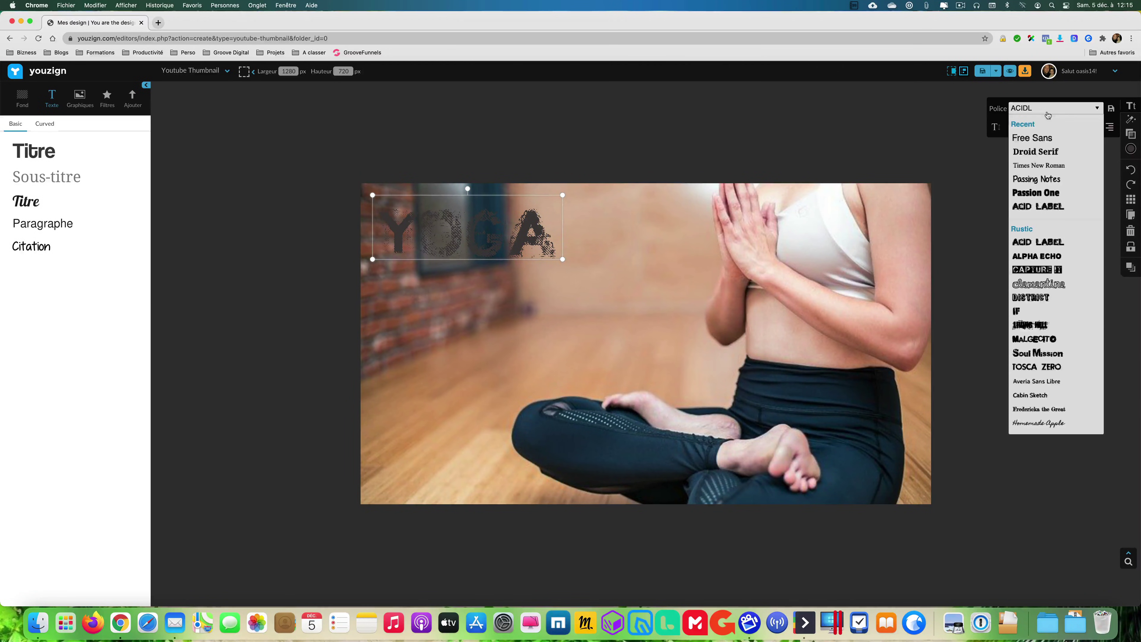
pyautogui.click(1028, 197)
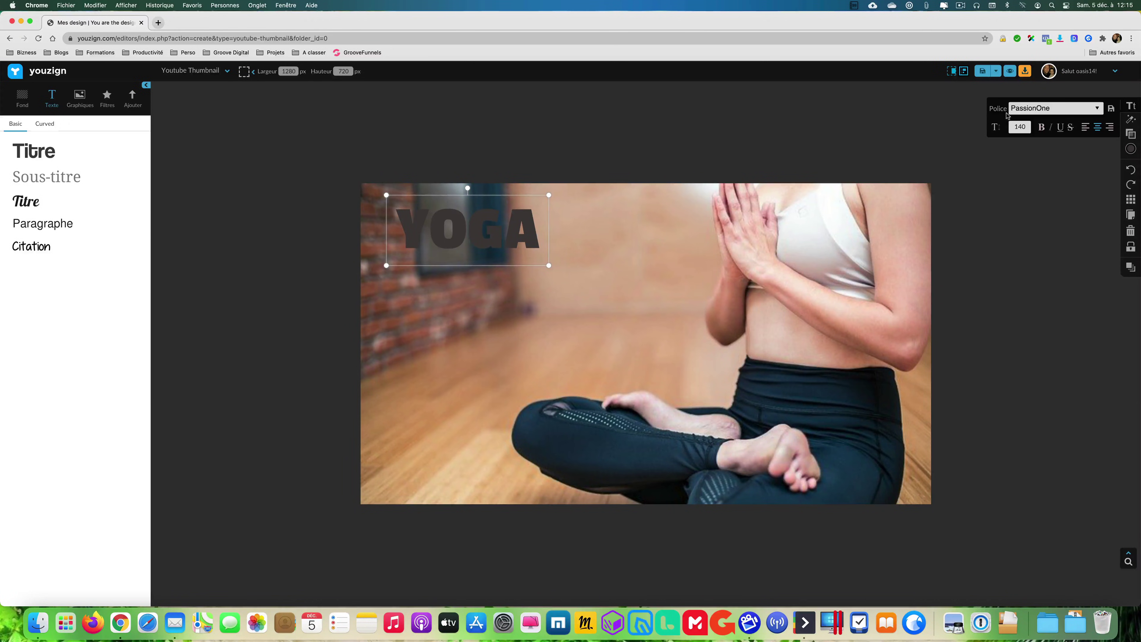
pyautogui.click(1131, 148)
pyautogui.click(1081, 136)
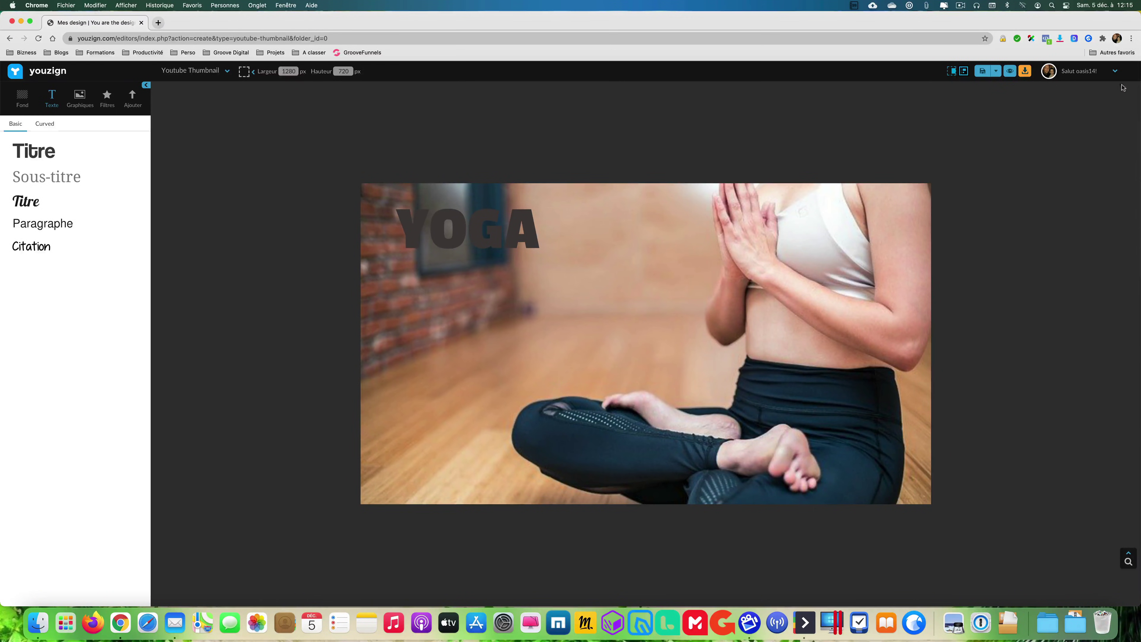
pyautogui.click(468, 230)
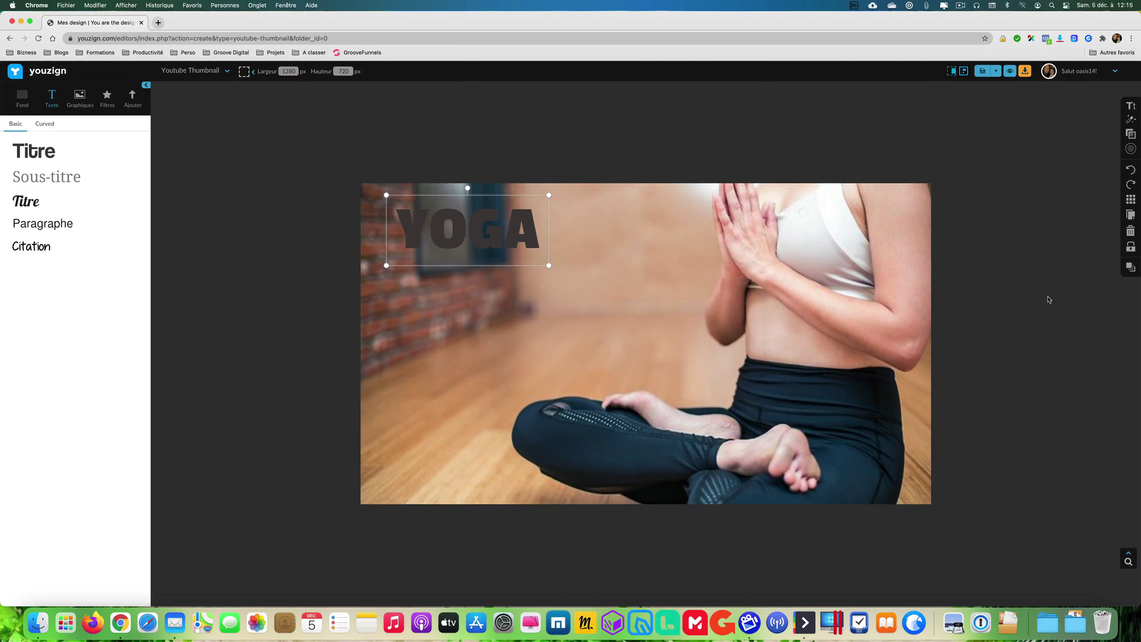
pyautogui.click(1131, 149)
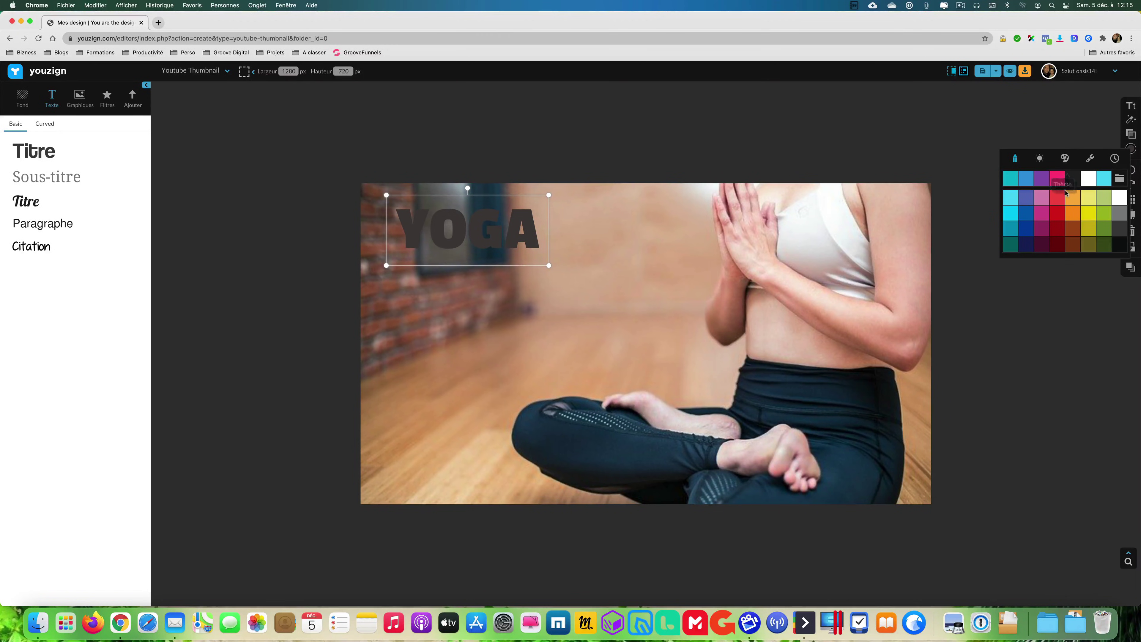
pyautogui.click(1089, 214)
pyautogui.click(1038, 246)
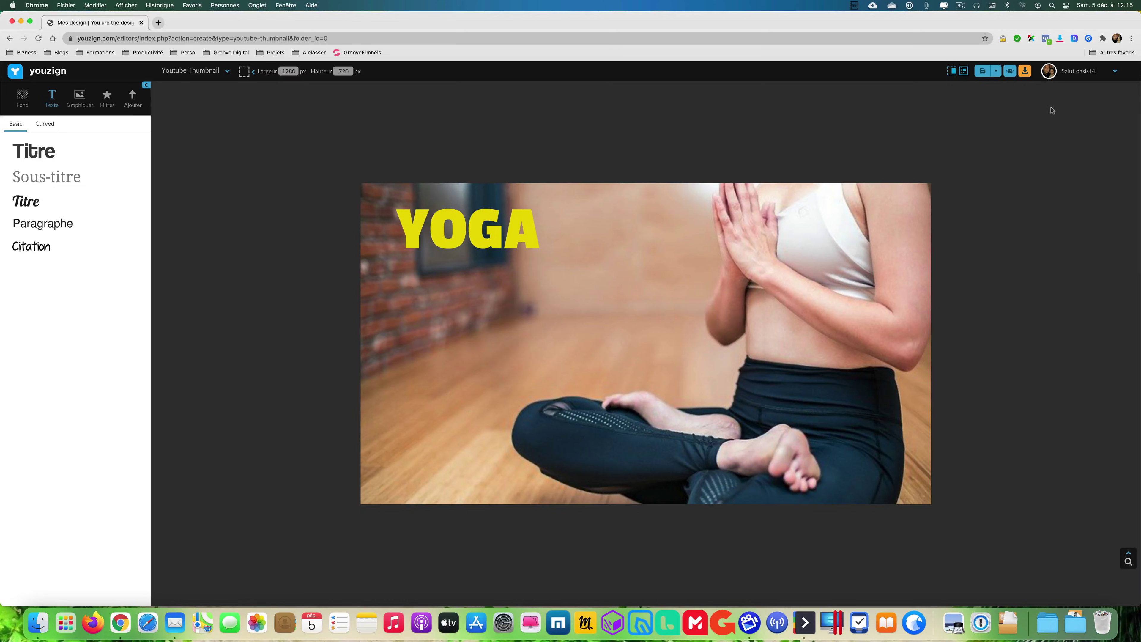
# - Preview the finished yoga thumbnail in the YouTube video page mock-up
pyautogui.click(1011, 72)
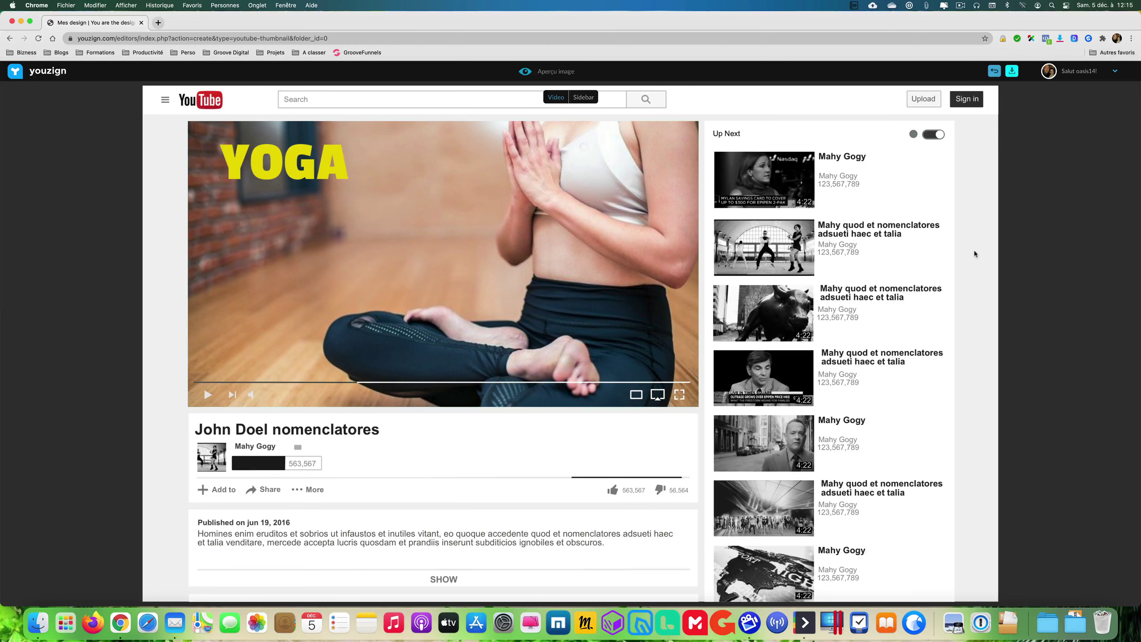
# - Leave the video page mock-up and examine the download formats offered for the yoga thumbnail
pyautogui.click(995, 70)
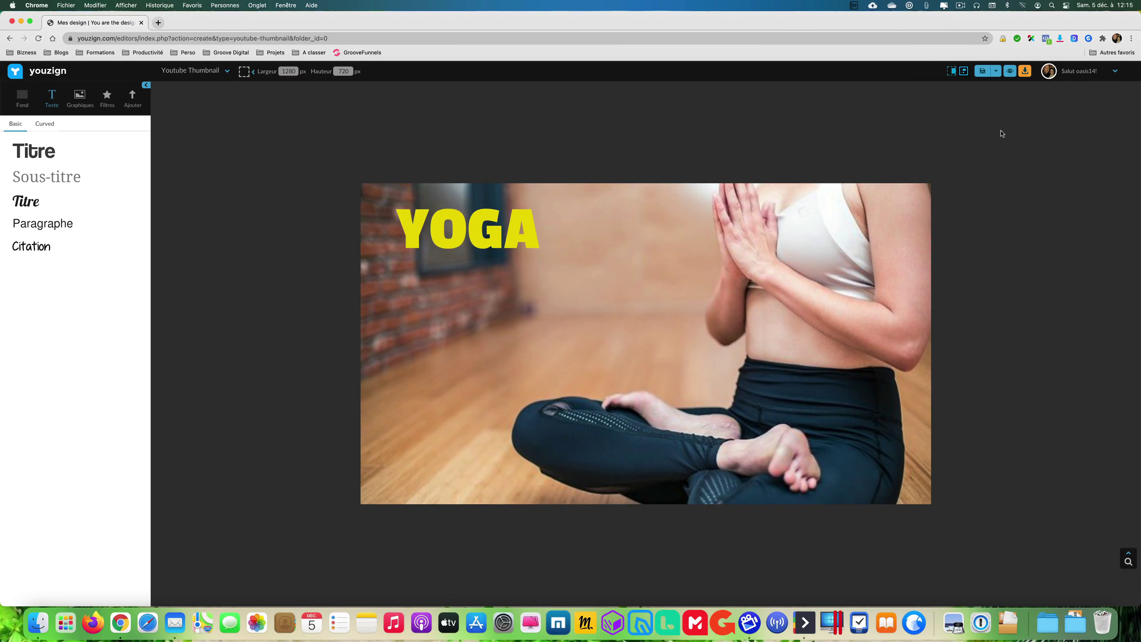
pyautogui.click(1023, 72)
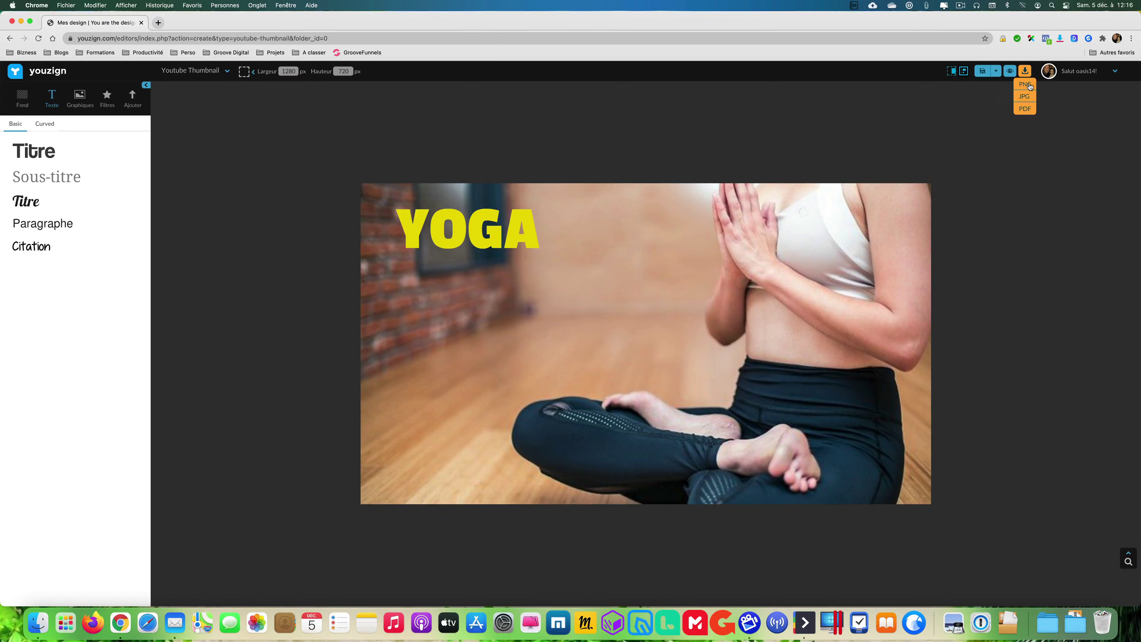
pyautogui.click(289, 217)
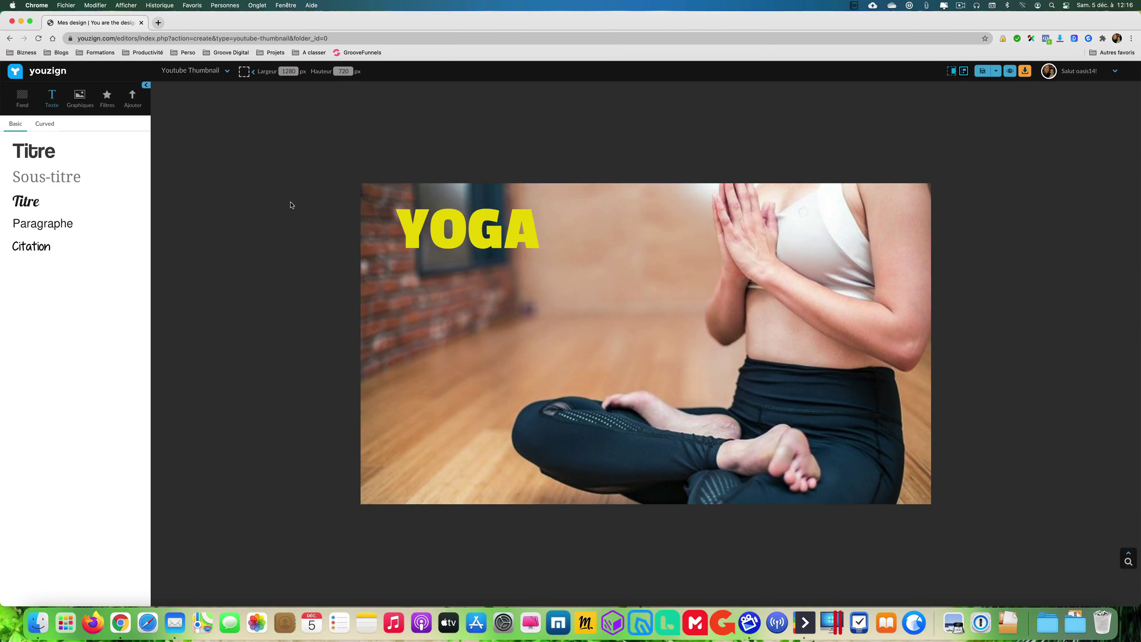
# - Leave the design and browse the template library filtered to Youtube Thumbnail templates
pyautogui.click(51, 73)
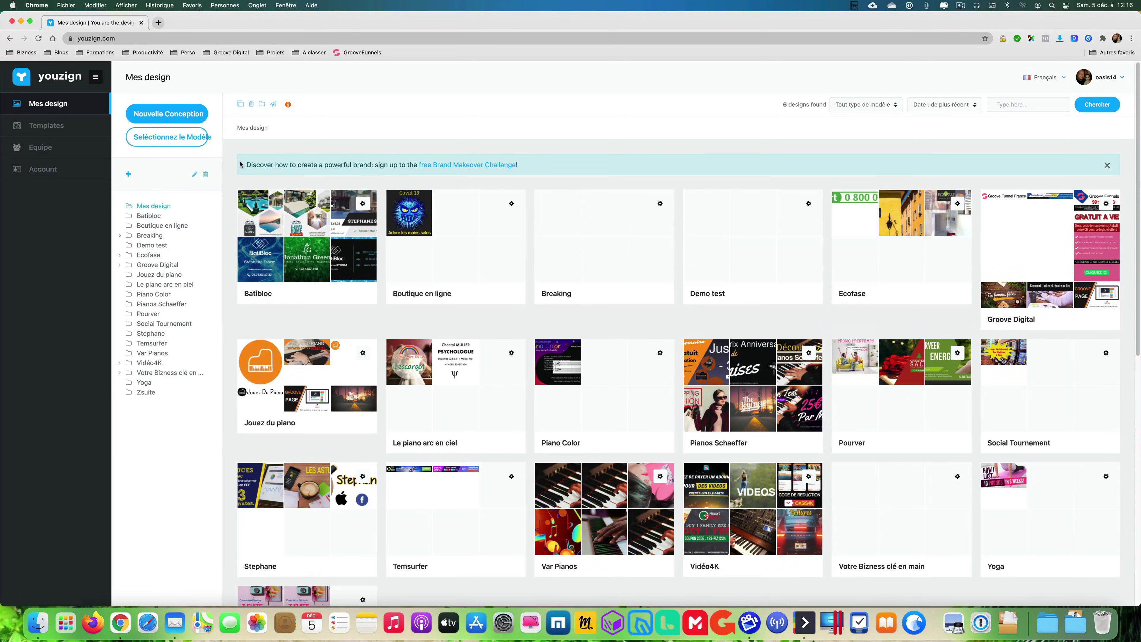
pyautogui.click(59, 126)
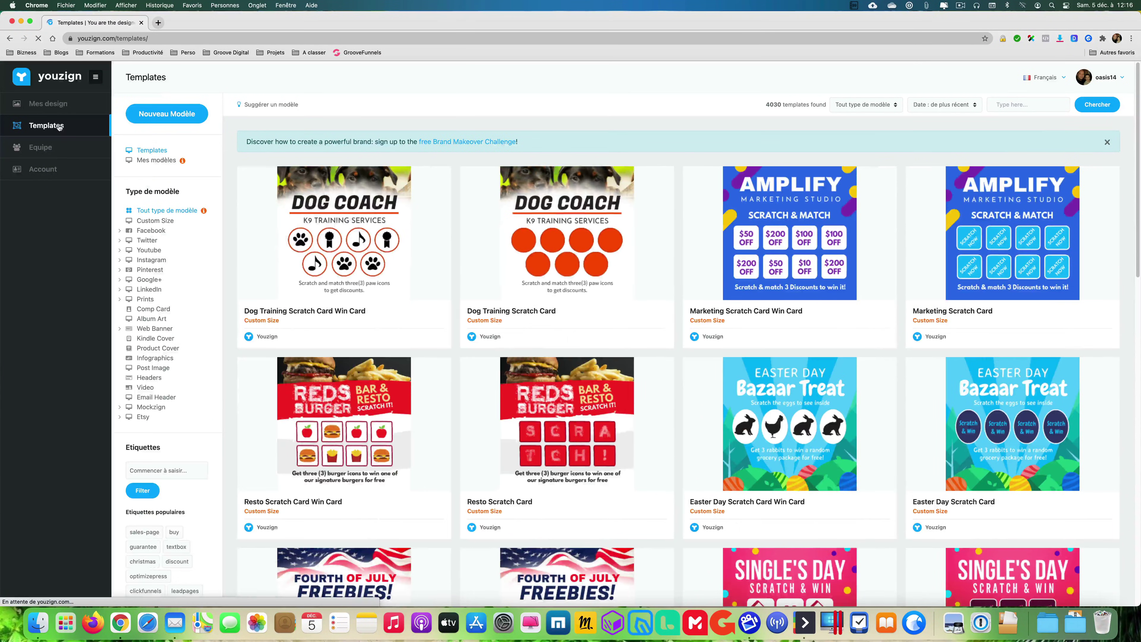
pyautogui.click(147, 252)
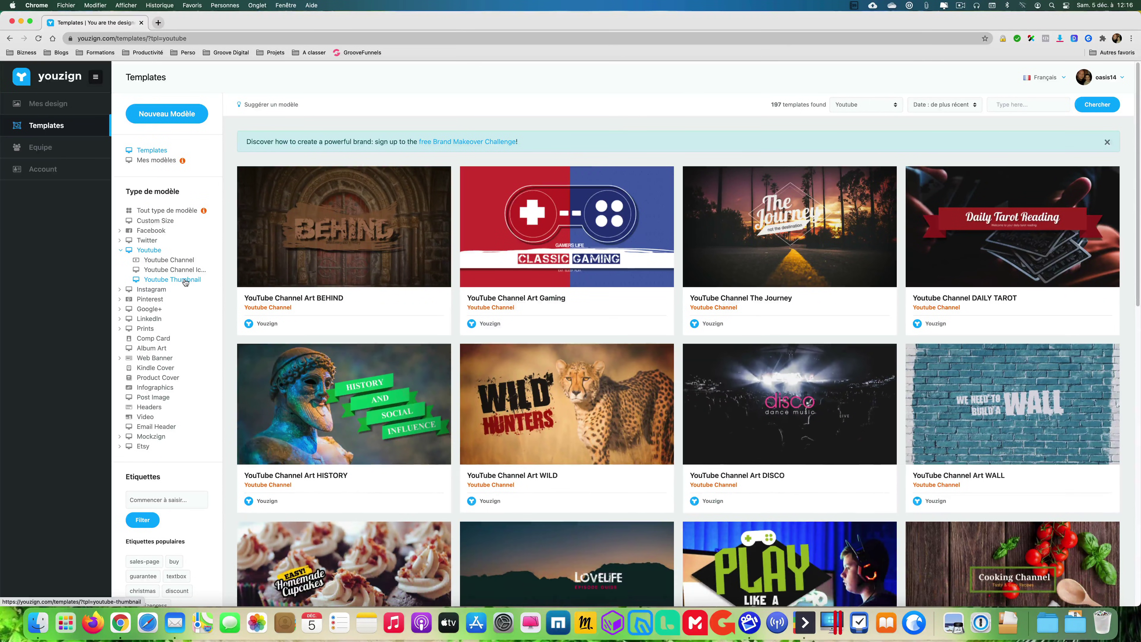
pyautogui.click(185, 280)
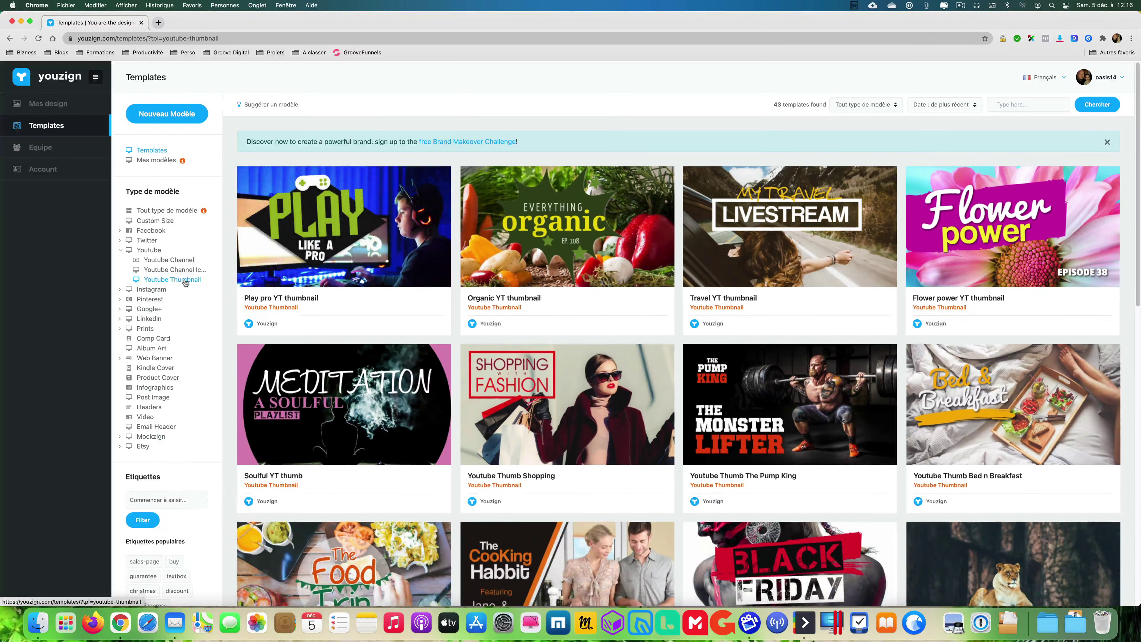
pyautogui.scroll(-3, 252, 306)
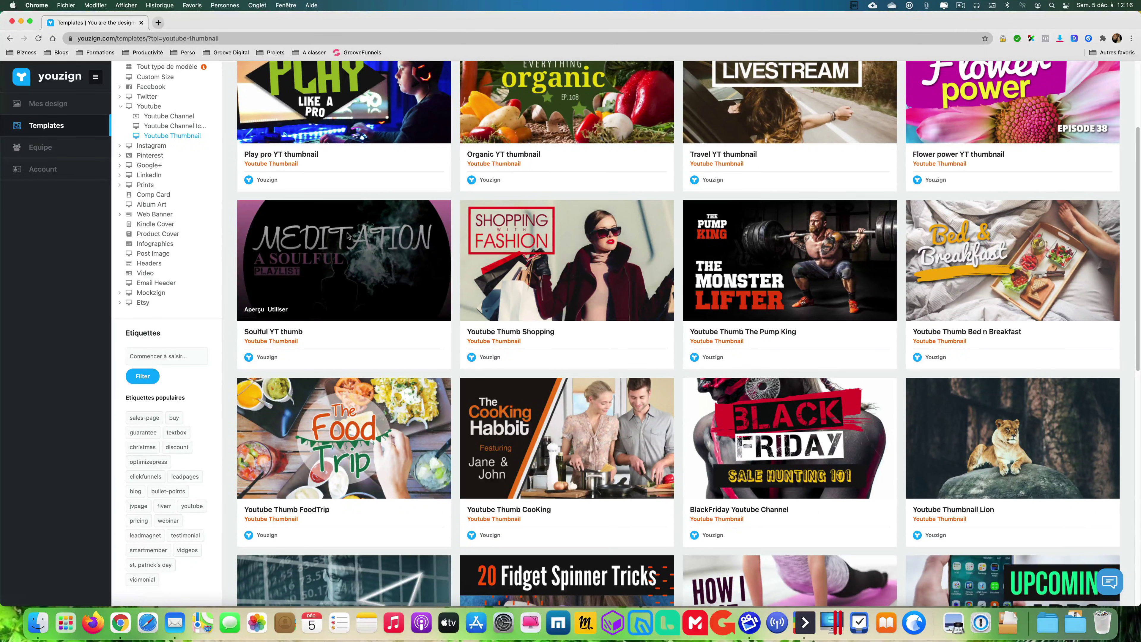
pyautogui.click(279, 310)
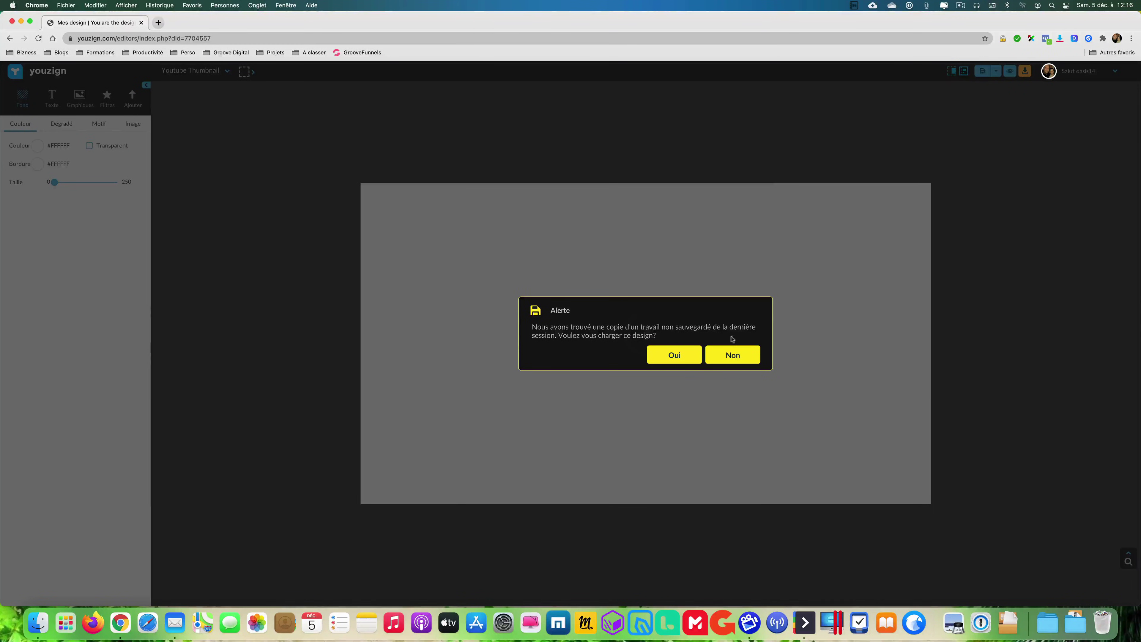
pyautogui.click(746, 356)
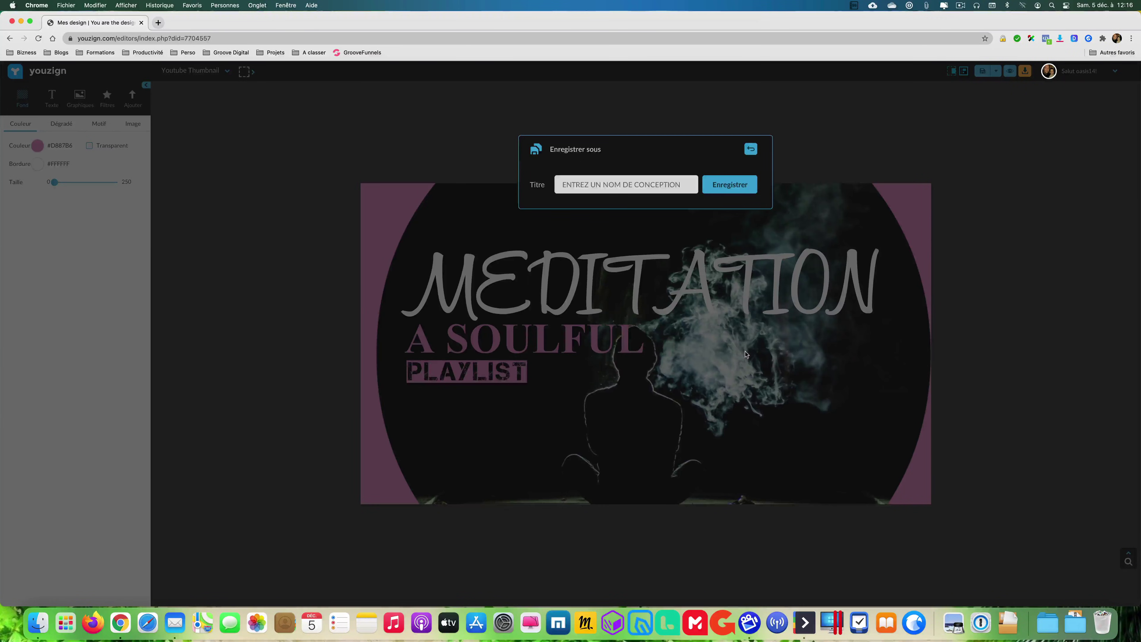
pyautogui.click(597, 182)
pyautogui.click(751, 149)
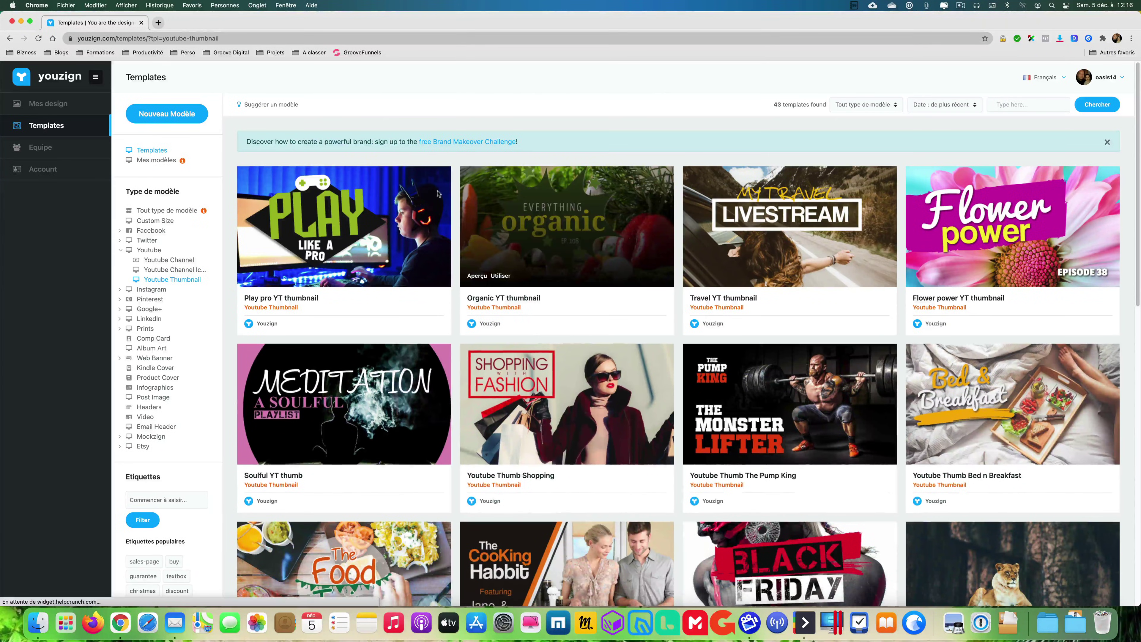
# - Use the "Soulful YT thumb" meditation template and save the new design as "Yoga test"
pyautogui.click(276, 454)
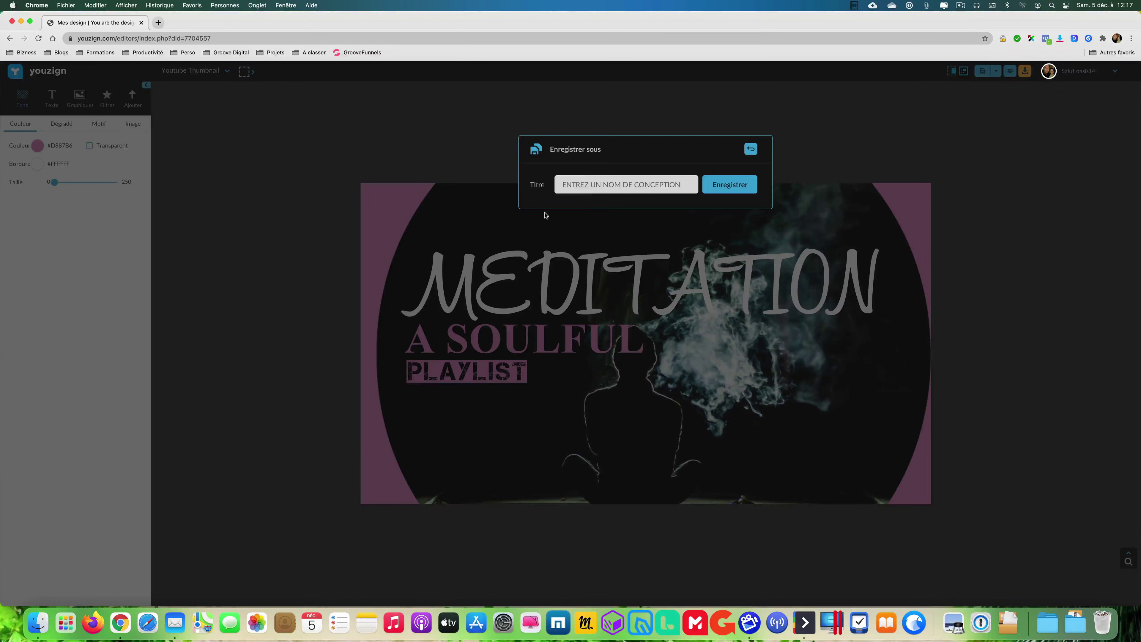
pyautogui.click(606, 188)
pyautogui.write('Yoga test')
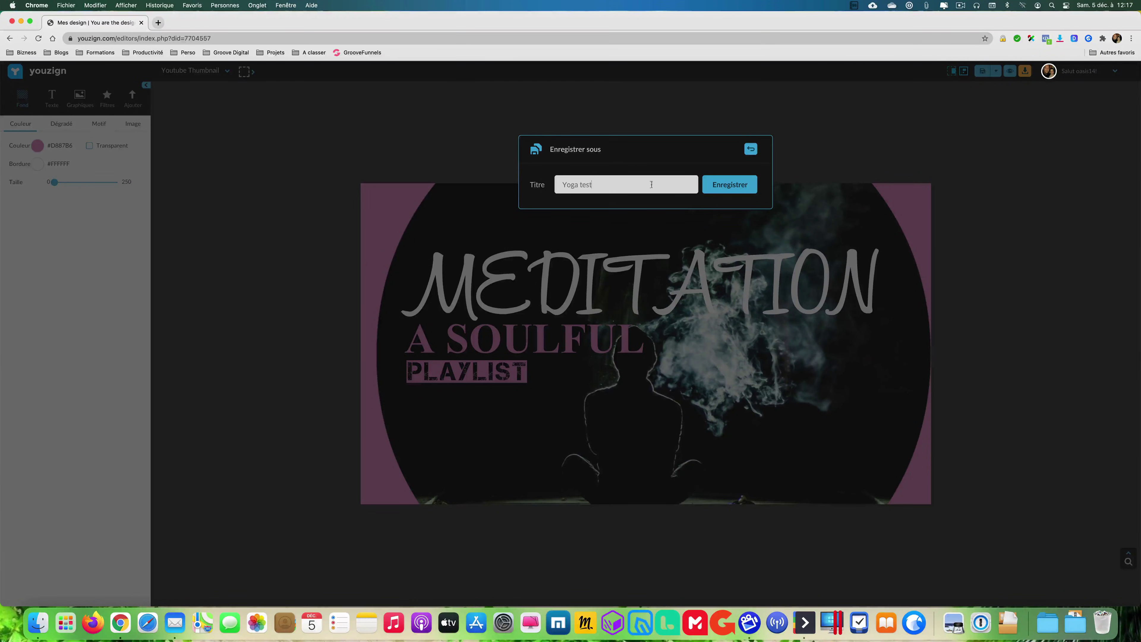
pyautogui.click(742, 189)
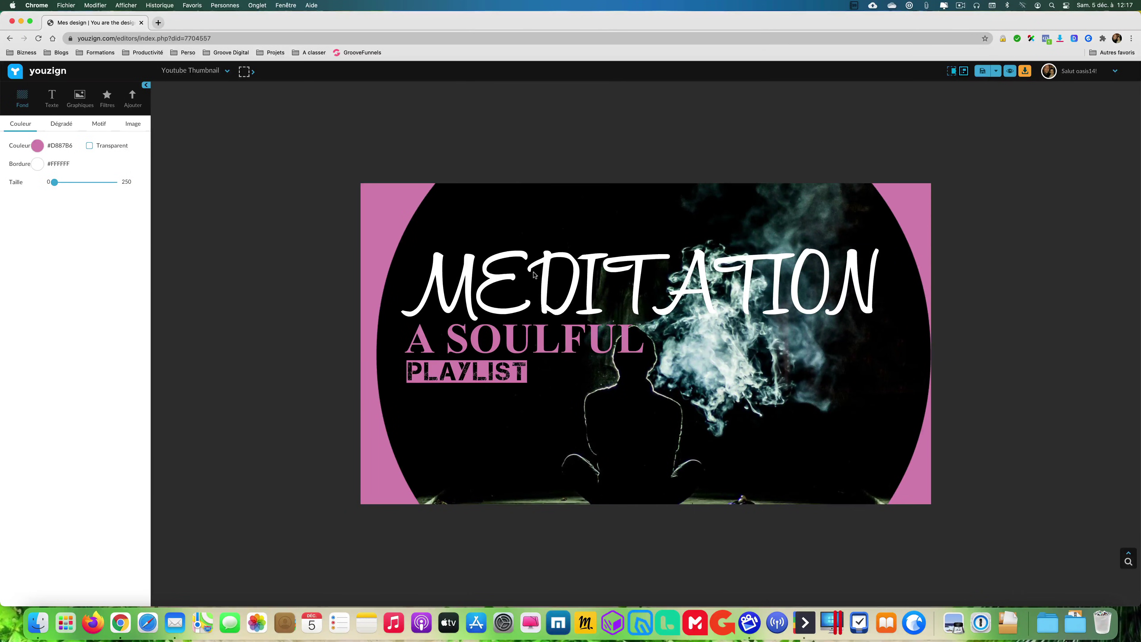
# - Replace the "A SOULFUL" text below the MEDITATION title with "AVEC LE YOGA" in capitals
pyautogui.click(478, 332)
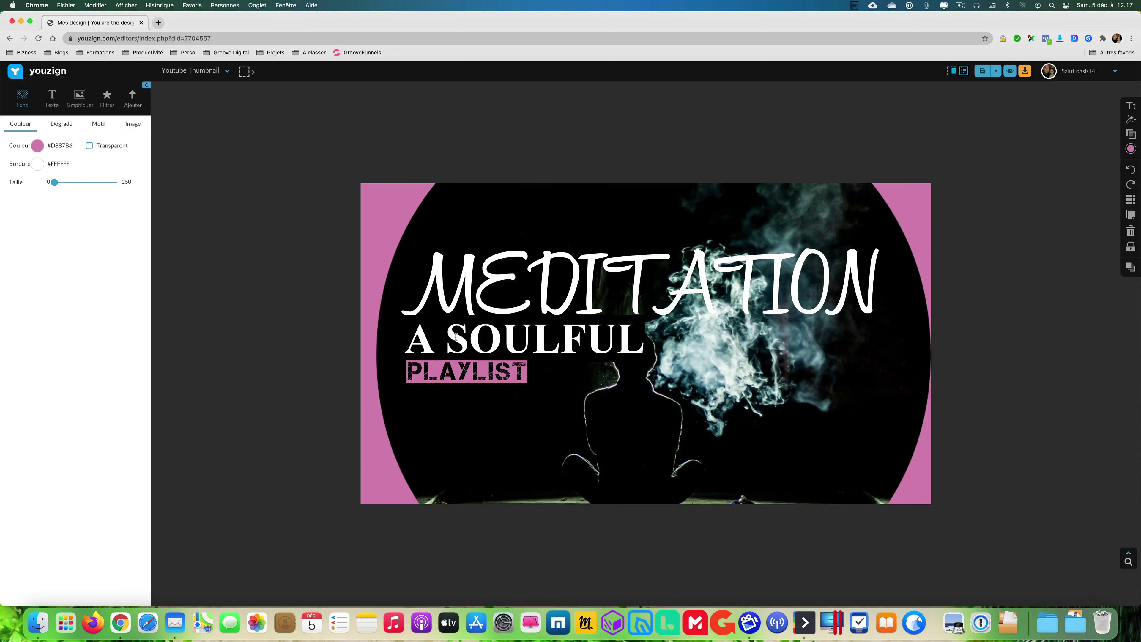
pyautogui.write('ave')
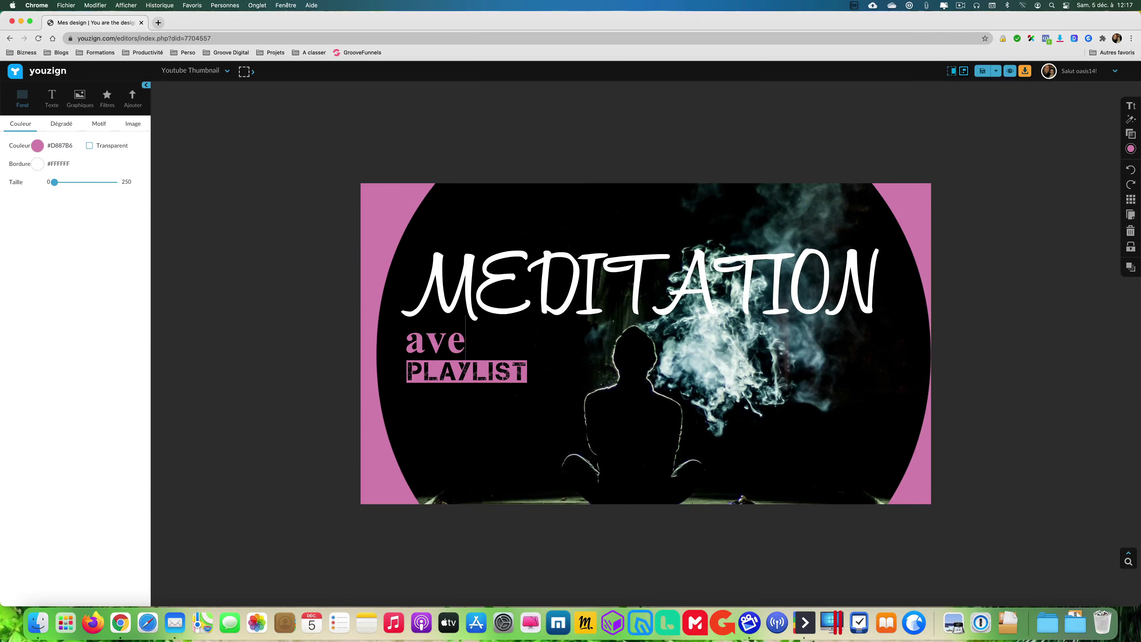
pyautogui.write('c le ya')
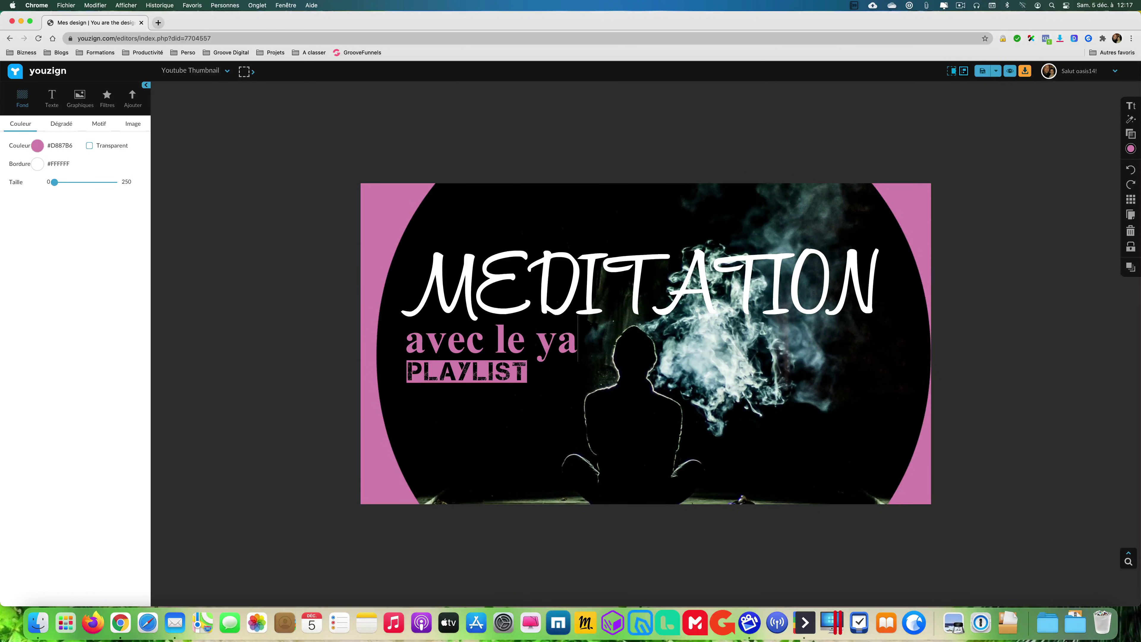
pyautogui.press('BackSpace')
pyautogui.press('BackSpace')
pyautogui.press('BackSpace')
pyautogui.press('BackSpace')
pyautogui.press('BackSpace')
pyautogui.press('BackSpace')
pyautogui.press('BackSpace')
pyautogui.press('BackSpace')
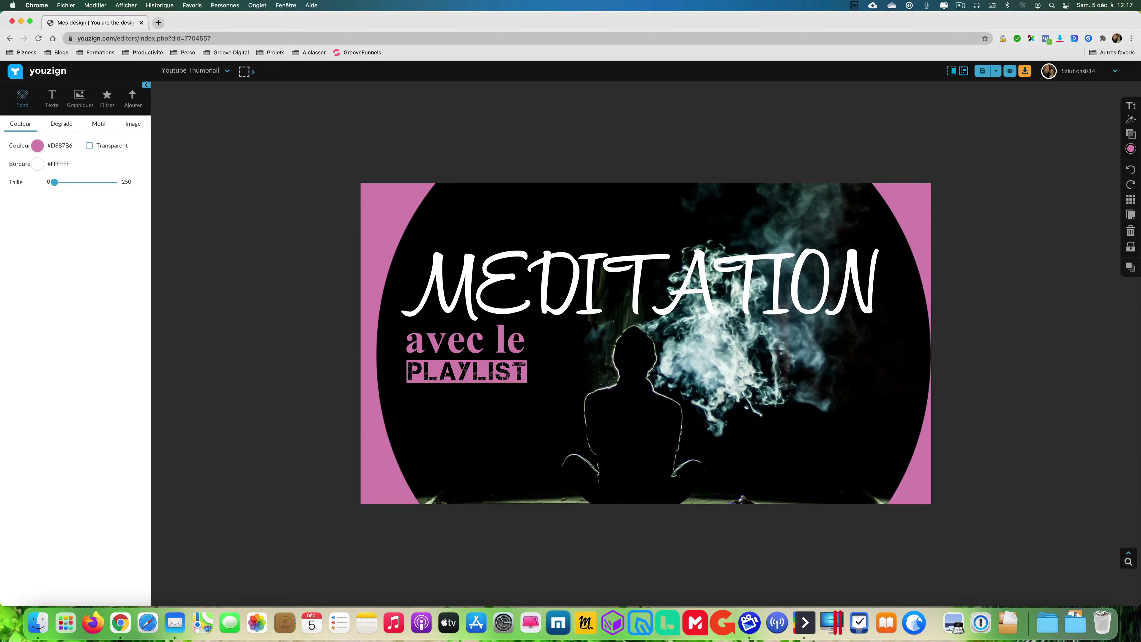
pyautogui.press('BackSpace')
pyautogui.press('BackSpace')
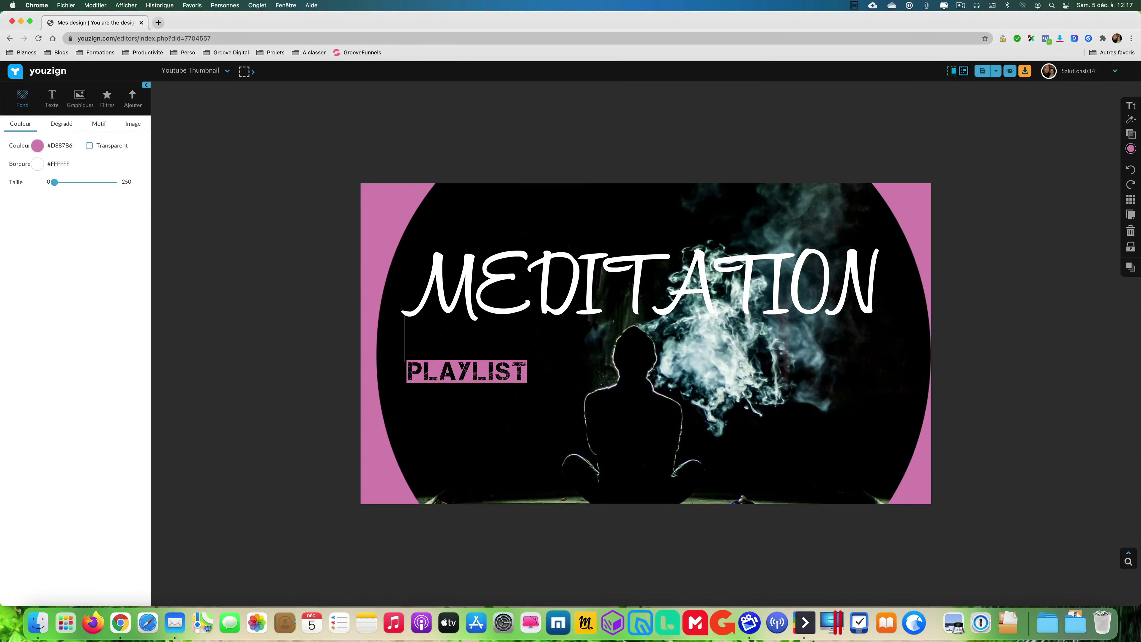
pyautogui.write('AVE')
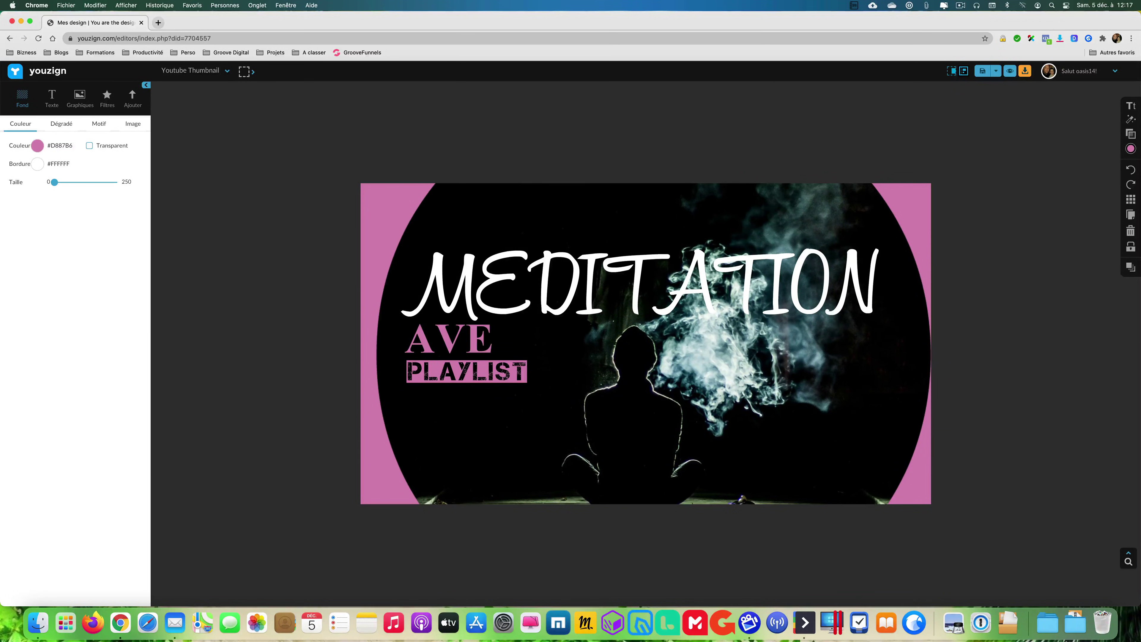
pyautogui.write('C LE')
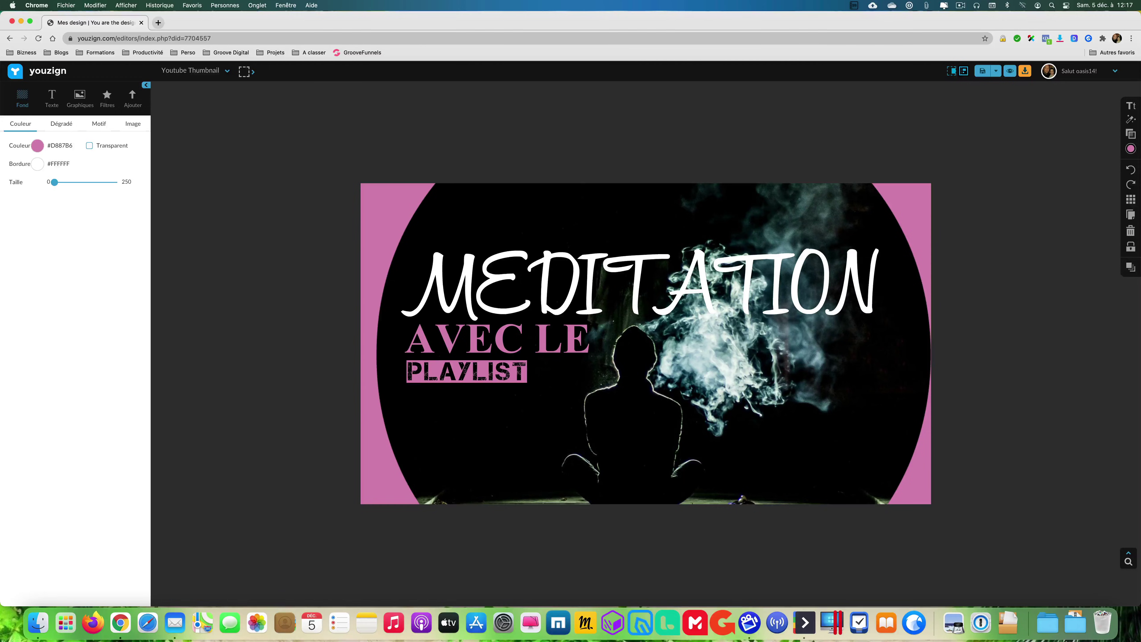
pyautogui.write(' YOGA')
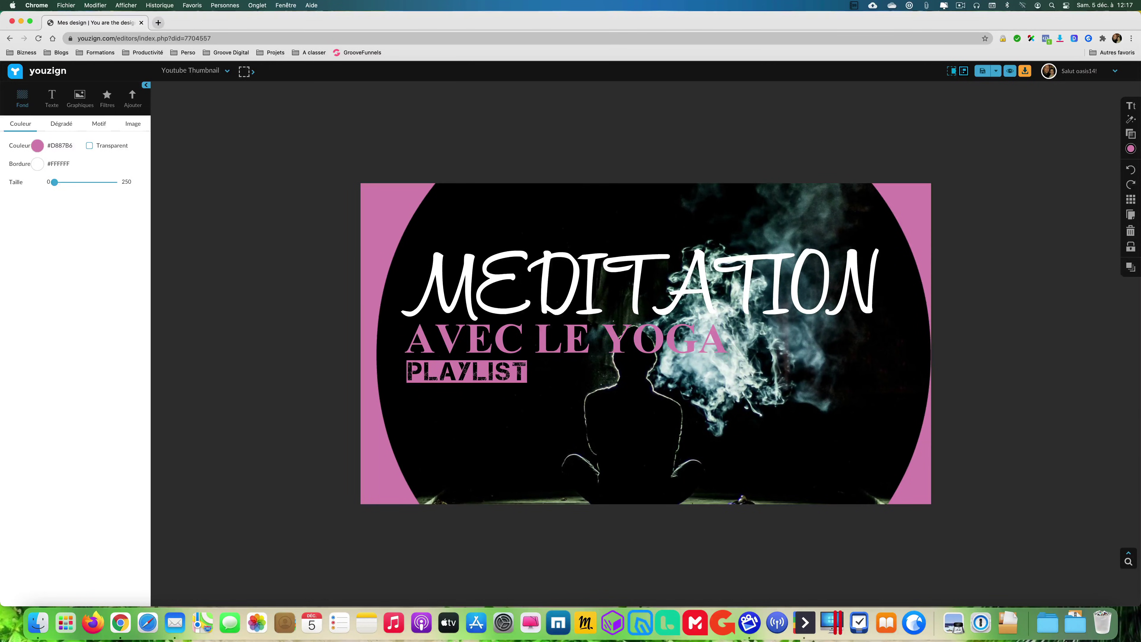
pyautogui.click(755, 374)
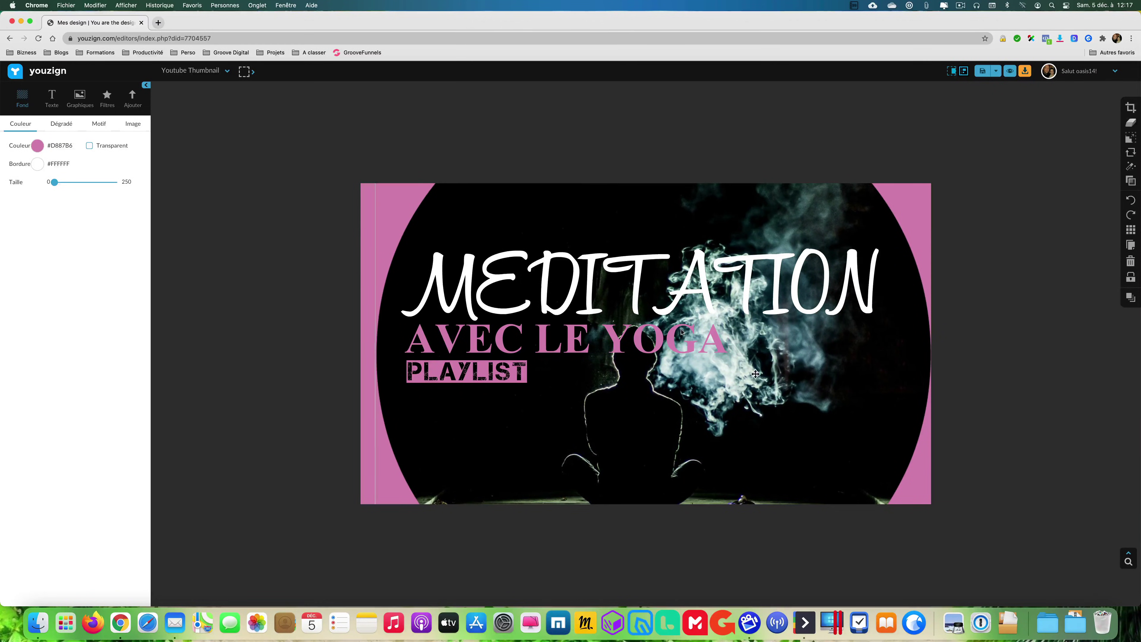
# - Shrink the "AVEC LE YOGA" text so it ends beside the silhouette's head, and align it under MEDITATION
pyautogui.click(648, 329)
pyautogui.moveTo(741, 363); pyautogui.dragTo(626, 346)
pyautogui.moveTo(560, 327); pyautogui.dragTo(559, 333)
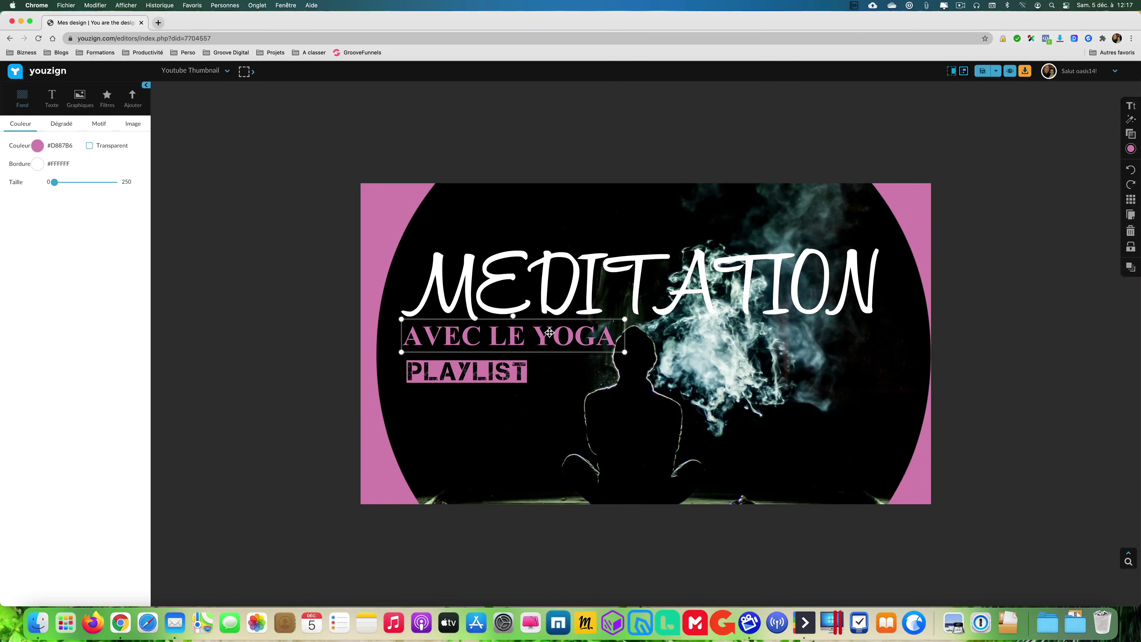
# - Replace the "PLAYLIST" label with "DEBUTANTS"
pyautogui.click(463, 372)
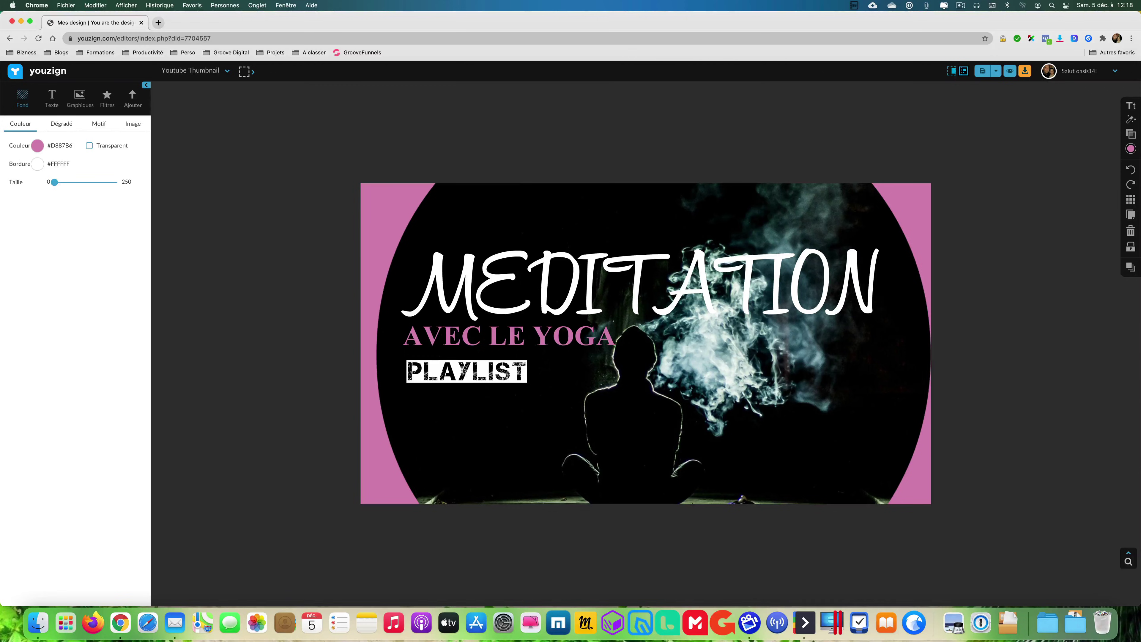
pyautogui.write('DEBUT')
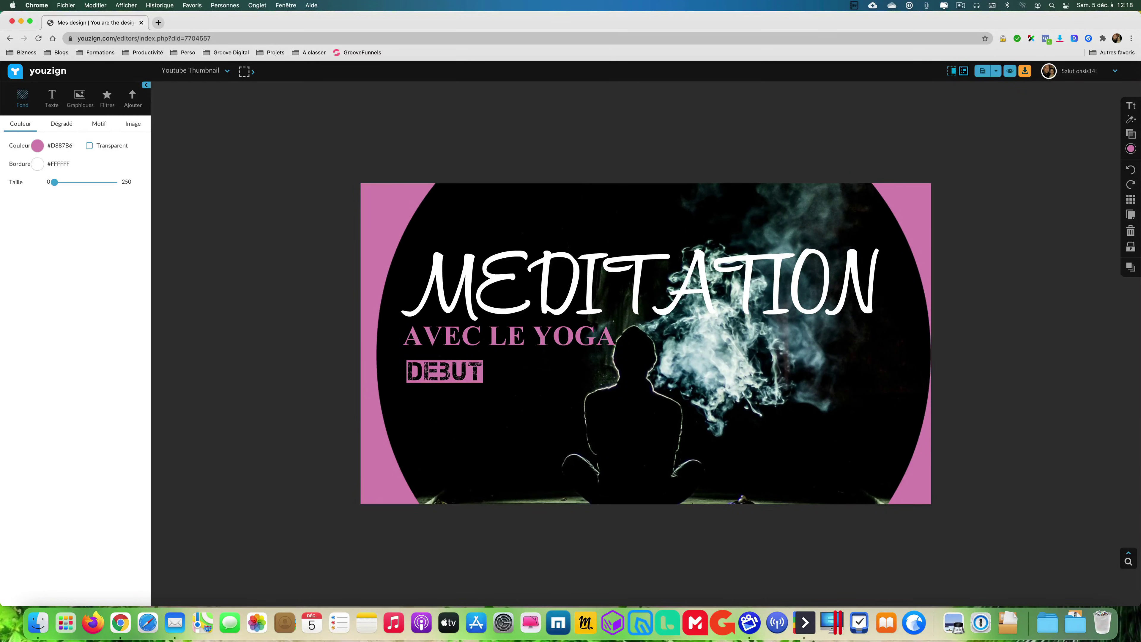
pyautogui.write('ANTS')
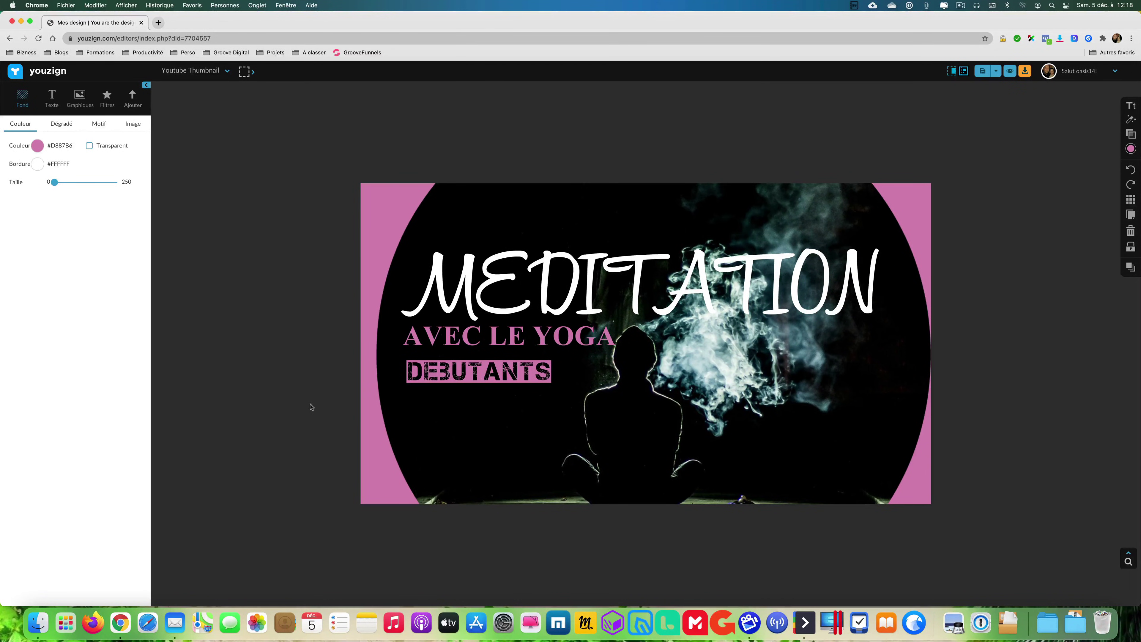
pyautogui.click(292, 405)
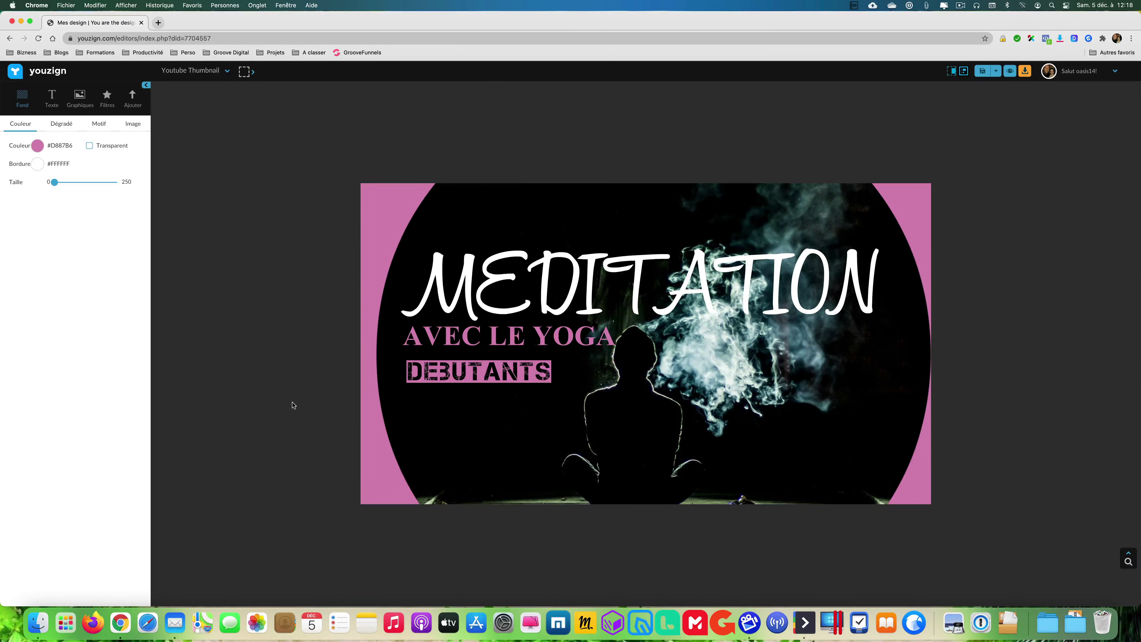
# - Preview the meditation thumbnail in the YouTube video page mock-up and return to the editor
pyautogui.click(1011, 71)
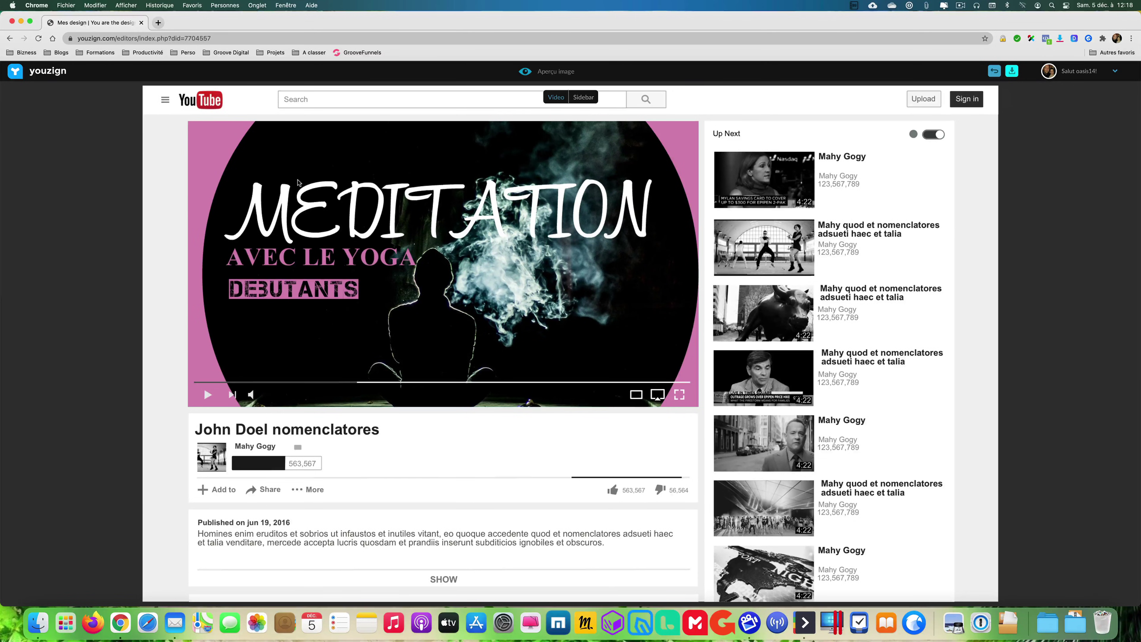
pyautogui.click(994, 71)
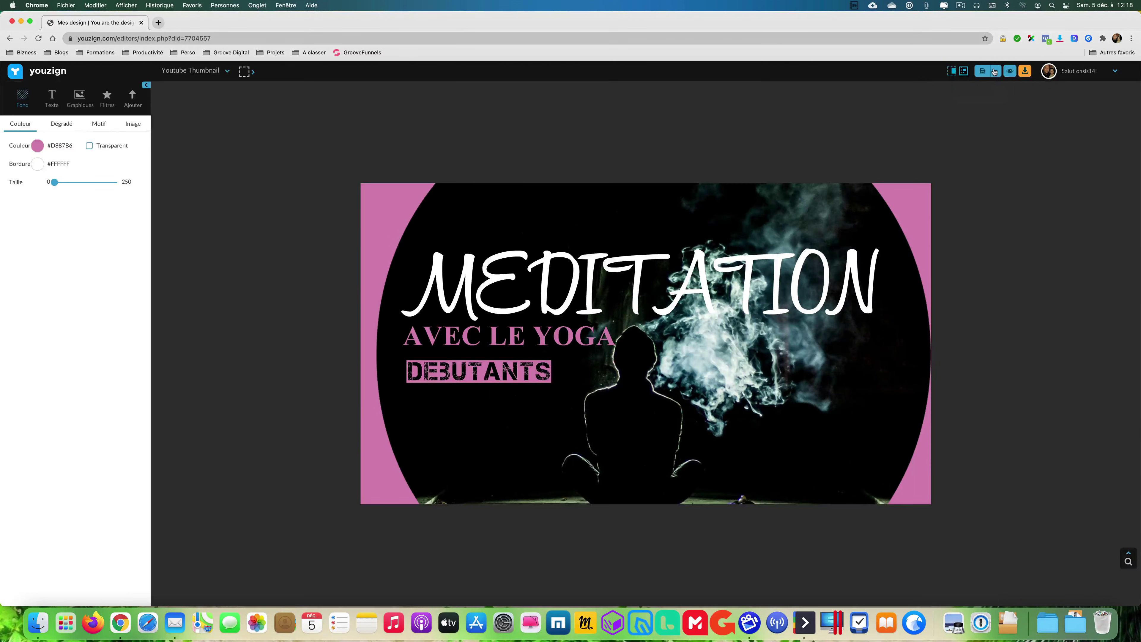